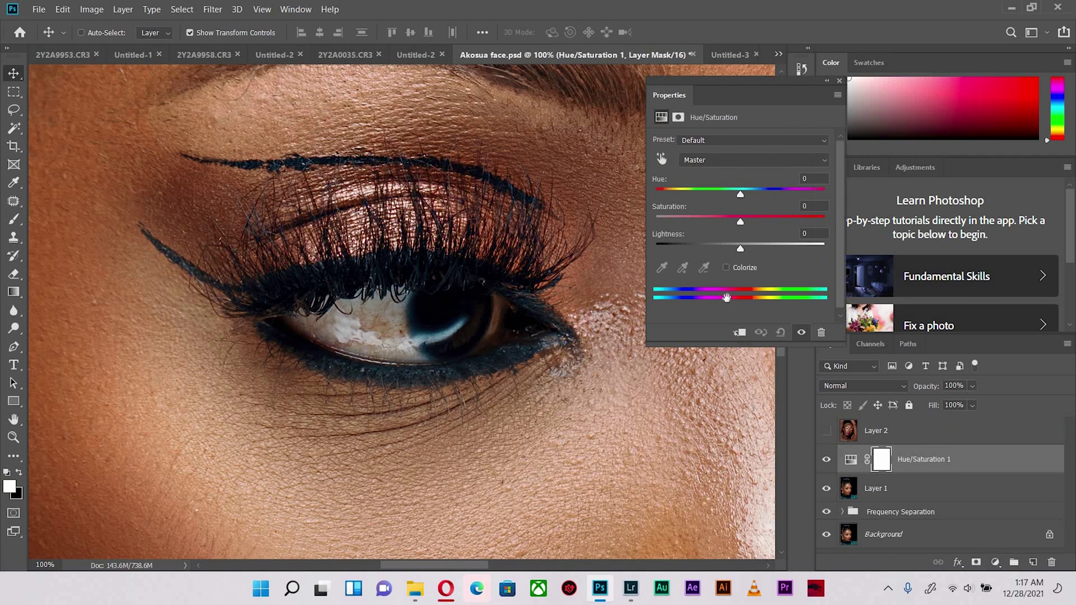
# Examine the discoloured whites of both eyes up close and against the whole face
pyautogui.hotkey('ctrl', '-')
pyautogui.hotkey('ctrl', '-')
pyautogui.moveTo(480, 413); pyautogui.dragTo(452, 420)
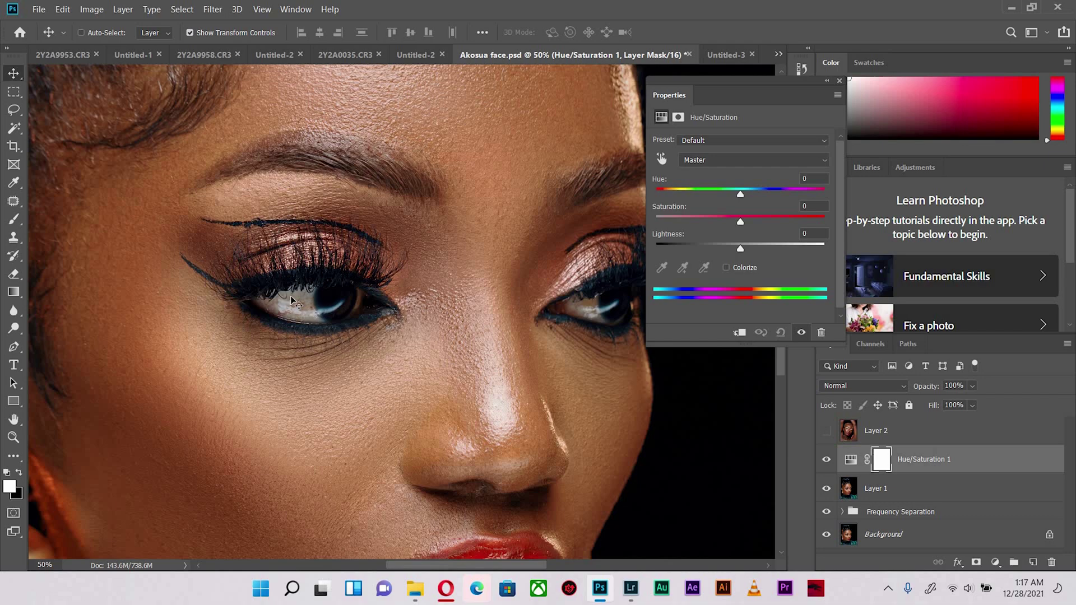
pyautogui.scroll(2, 311, 311)
pyautogui.moveTo(247, 320); pyautogui.dragTo(323, 336)
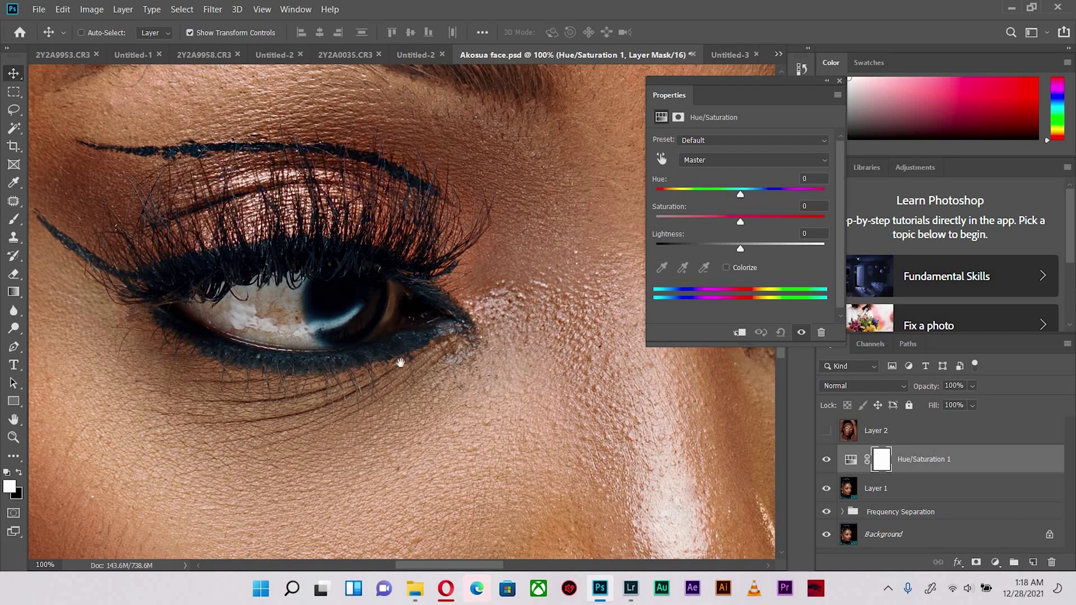
pyautogui.moveTo(533, 384); pyautogui.dragTo(456, 396)
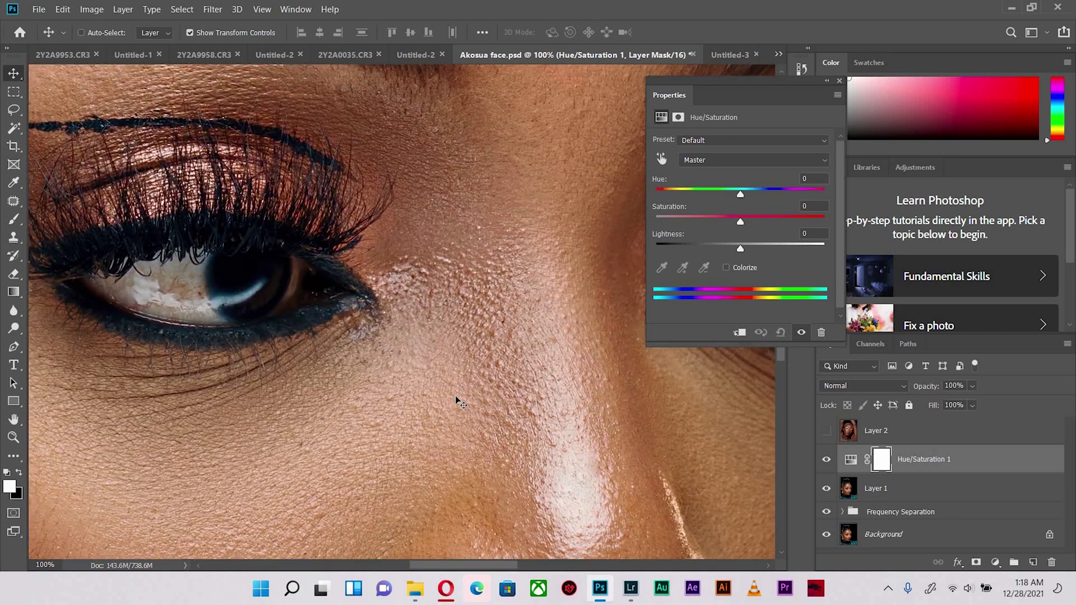
pyautogui.hotkey('ctrl', '-')
pyautogui.moveTo(336, 300); pyautogui.dragTo(318, 349)
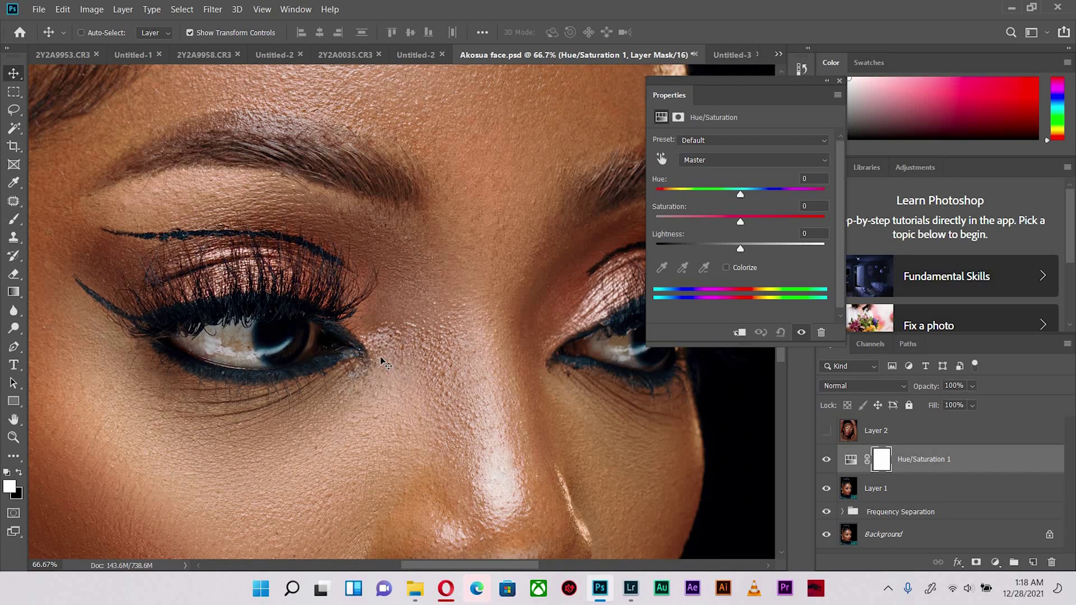
pyautogui.hotkey('ctrl', '-')
pyautogui.hotkey('ctrl', '-')
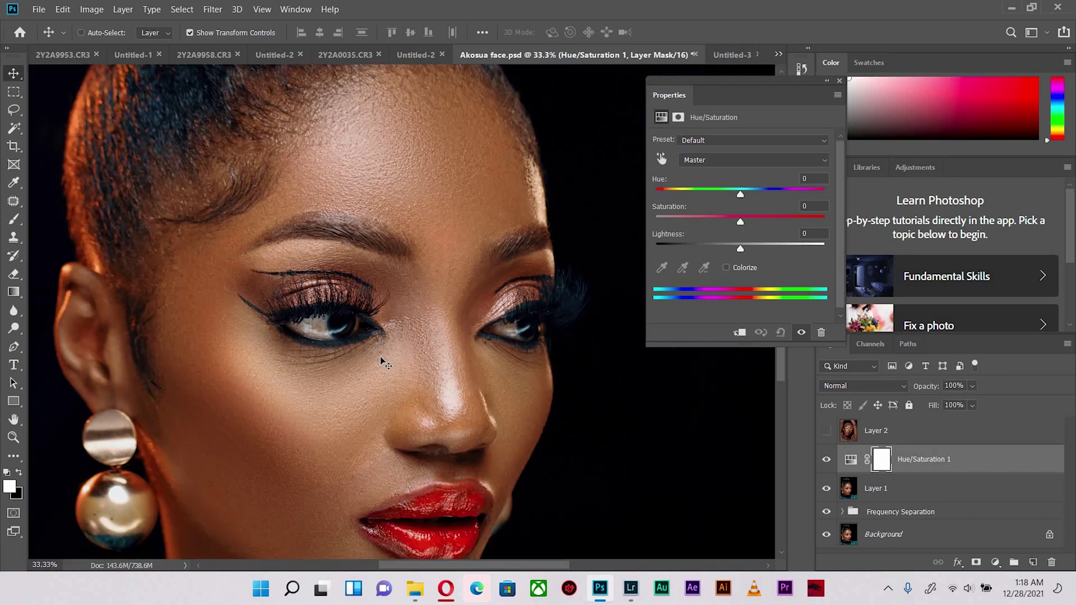
pyautogui.hotkey('ctrl', '+')
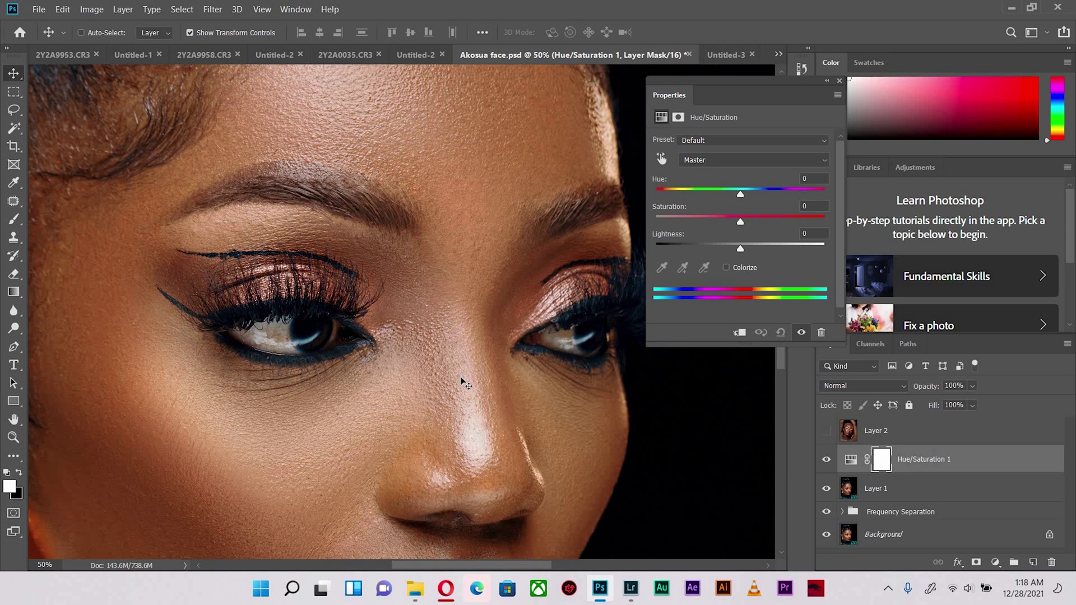
# Set the Reds of the Hue/Saturation adjustment to saturation -100 and lightness +100
pyautogui.click(707, 161)
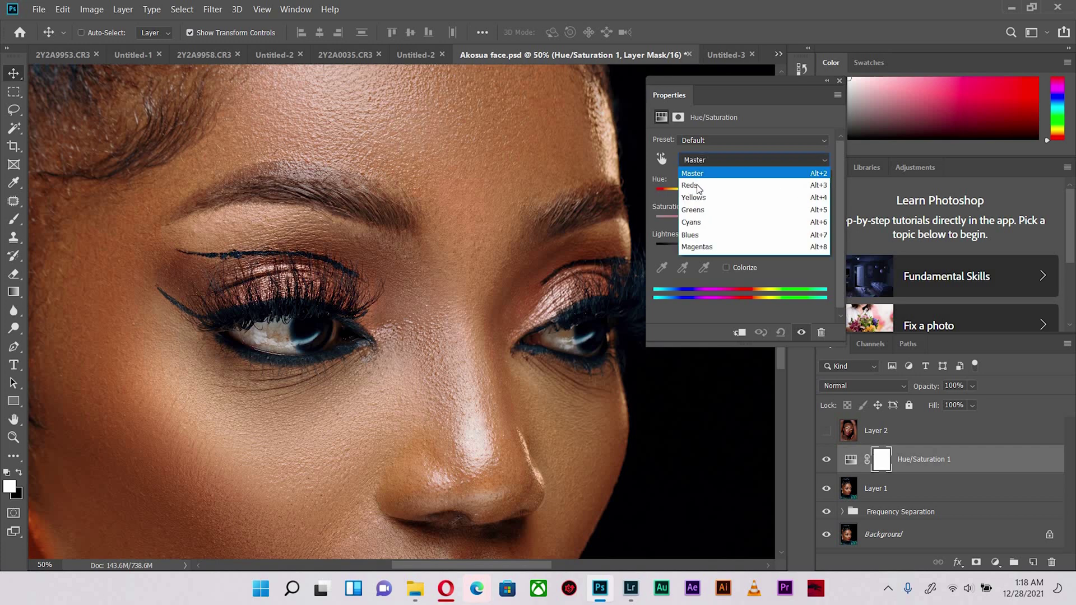
pyautogui.click(707, 185)
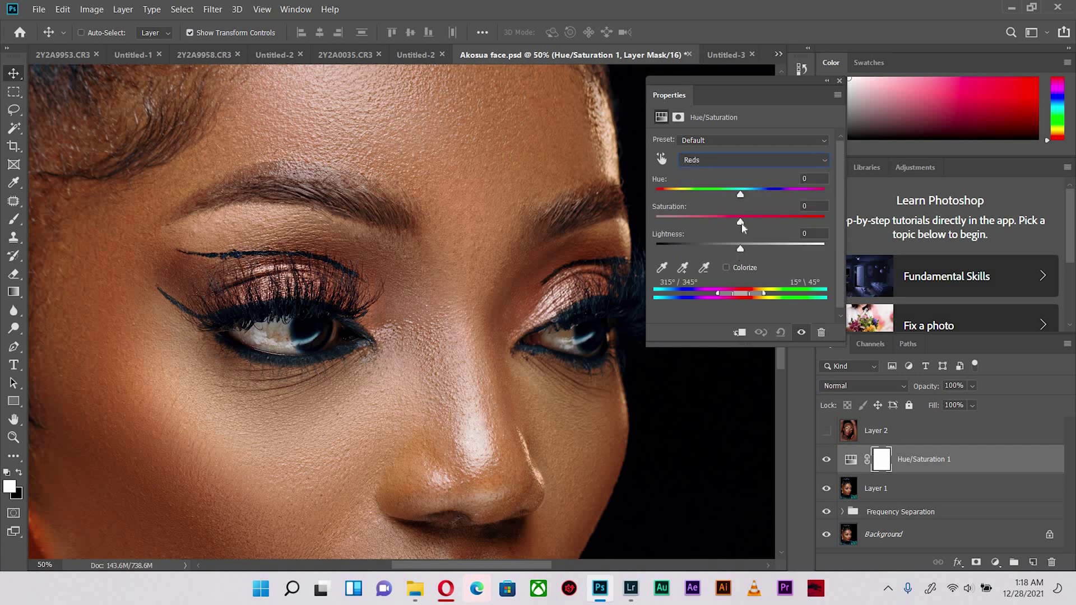
pyautogui.moveTo(739, 221); pyautogui.dragTo(626, 214)
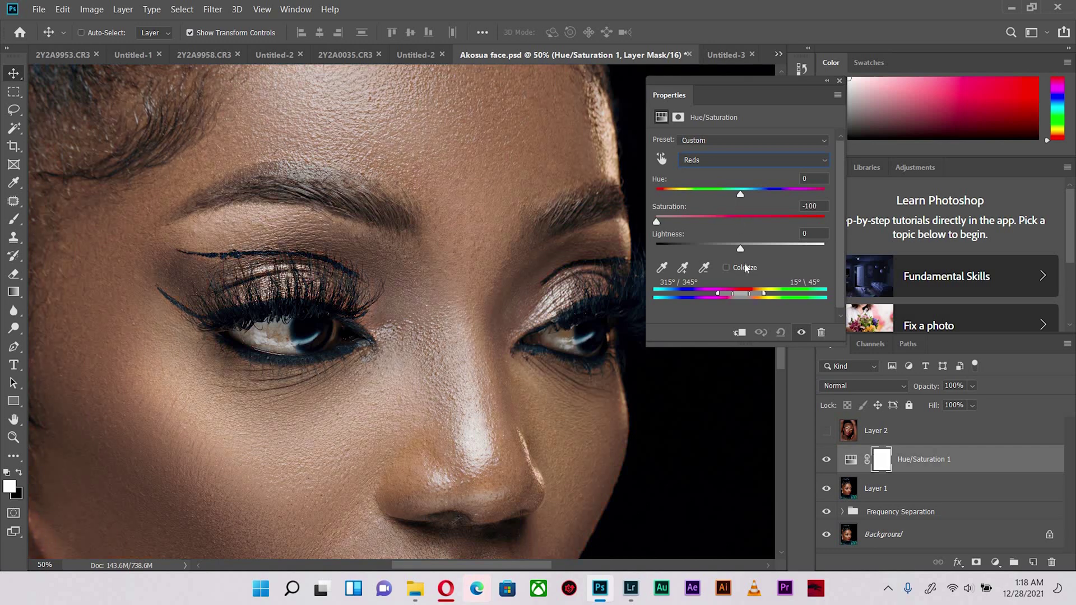
pyautogui.moveTo(740, 248); pyautogui.dragTo(852, 247)
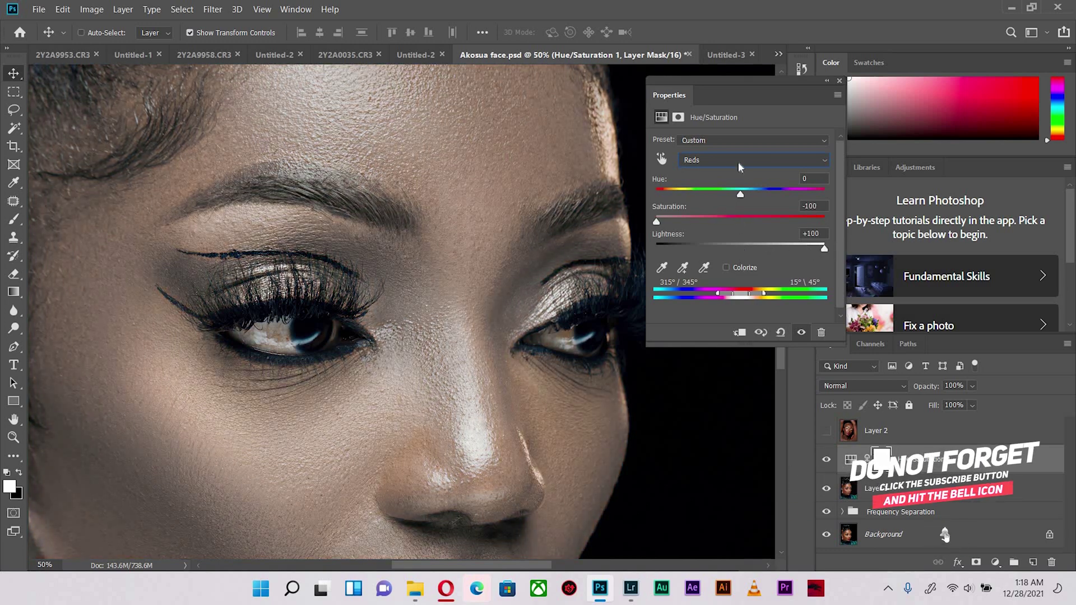
# Set the Yellows of the Hue/Saturation adjustment to saturation -100 and lightness +100
pyautogui.click(700, 160)
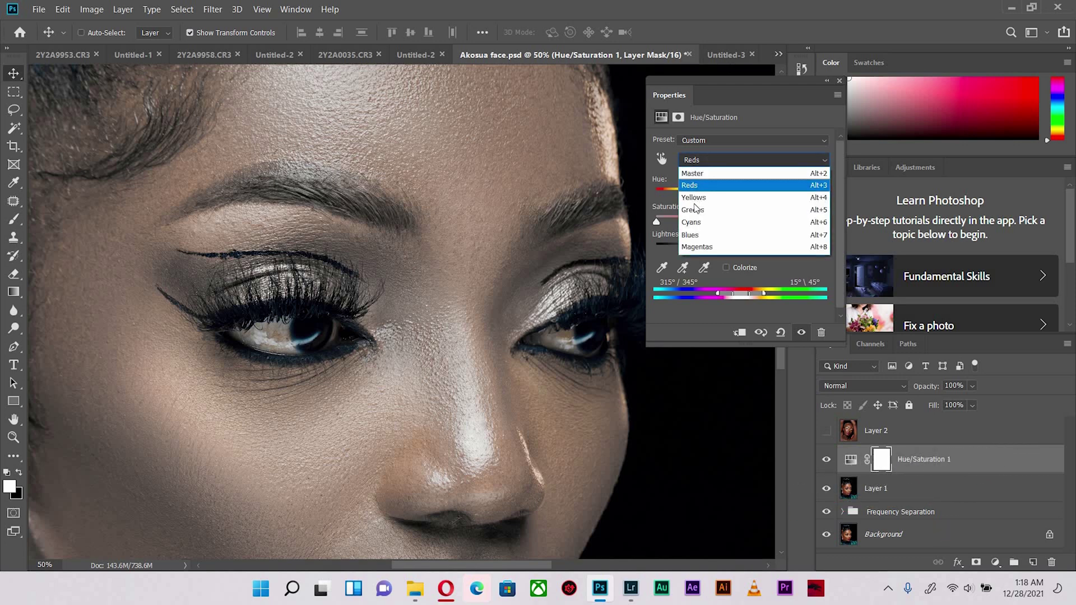
pyautogui.click(707, 186)
pyautogui.moveTo(737, 223); pyautogui.dragTo(633, 234)
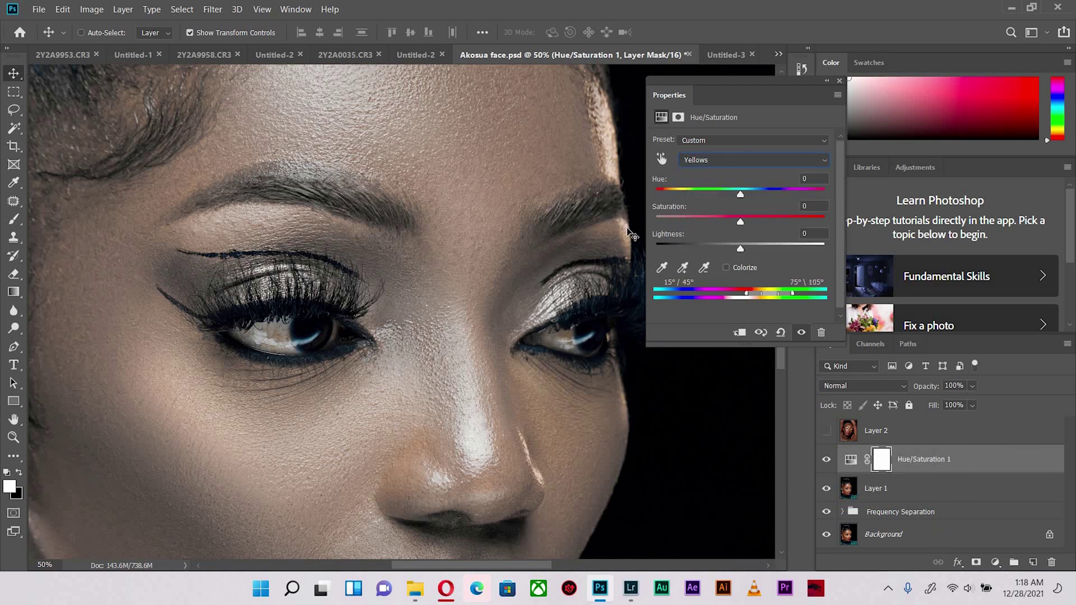
pyautogui.moveTo(846, 256); pyautogui.dragTo(873, 255)
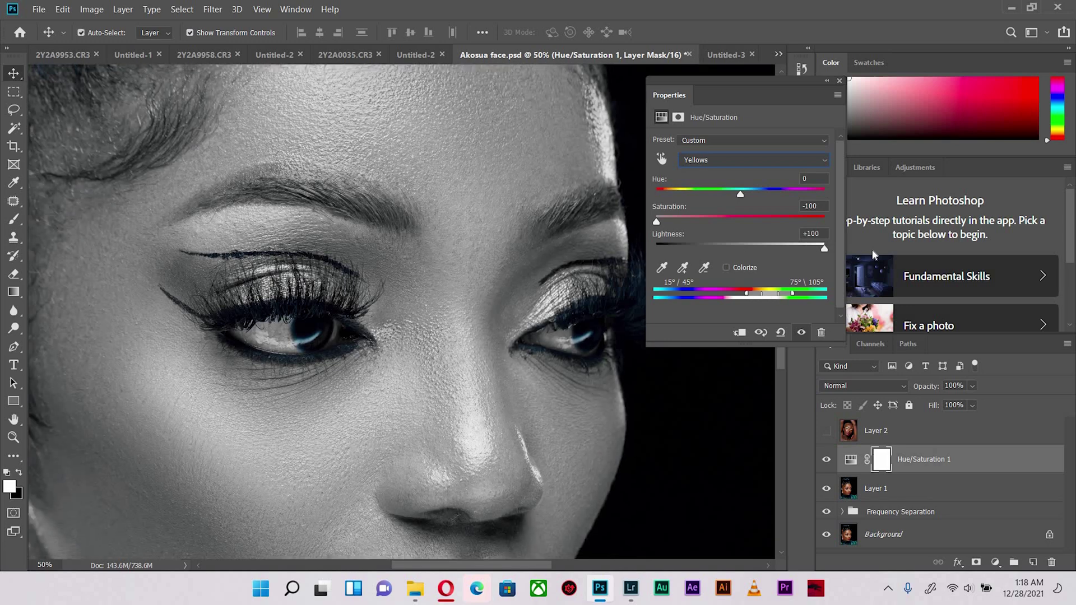
# Invert the Hue/Saturation layer mask to black to hide the adjustment across the whole image
pyautogui.hotkey('ctrl', '-')
pyautogui.hotkey('ctrl', '-')
pyautogui.hotkey('ctrl', '+')
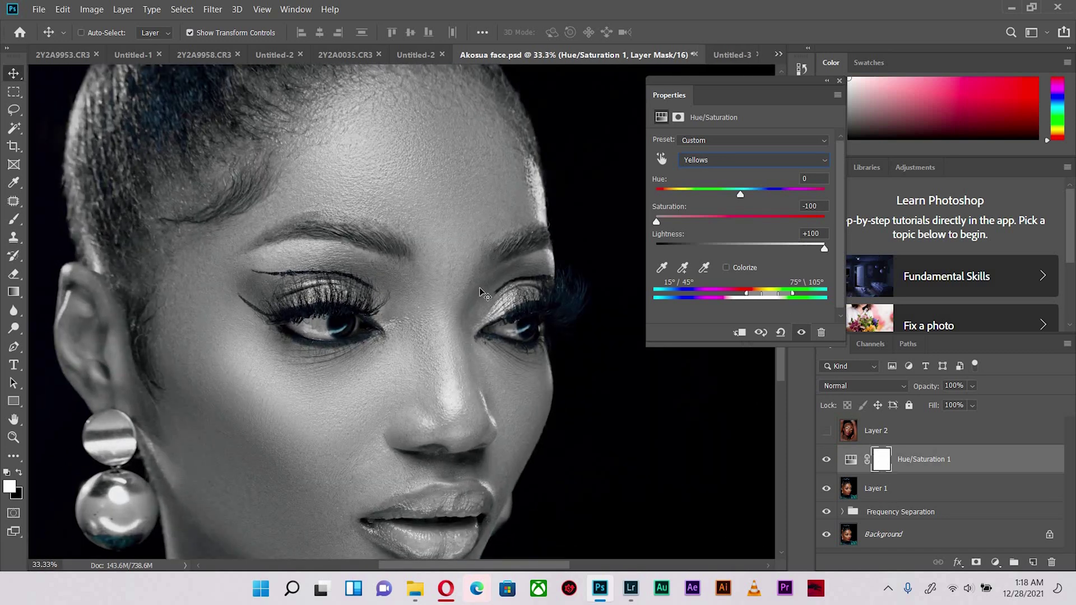
pyautogui.moveTo(423, 370); pyautogui.dragTo(433, 368)
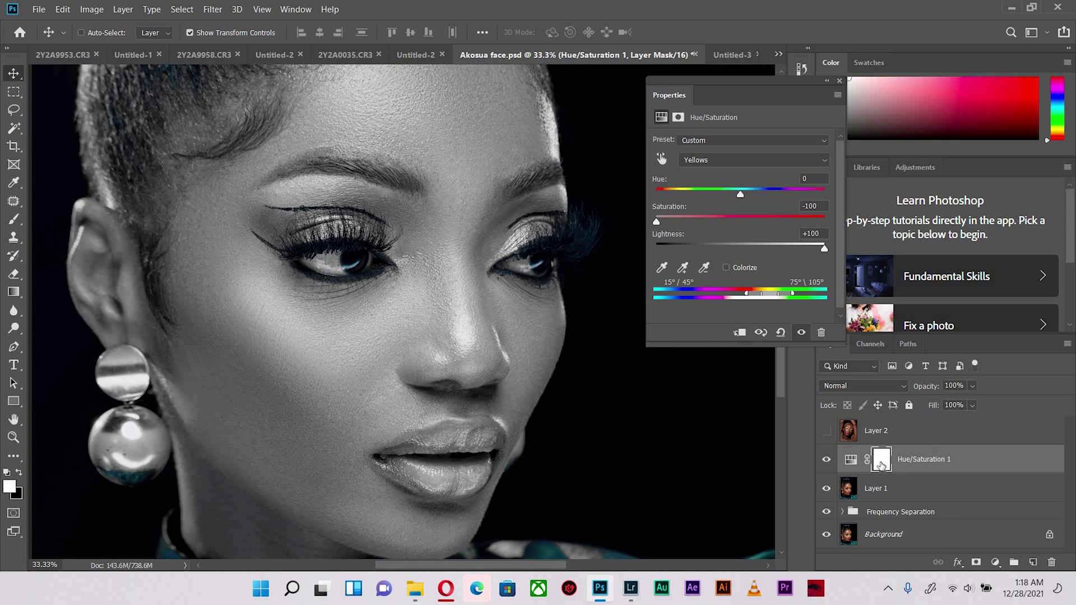
pyautogui.click(883, 467)
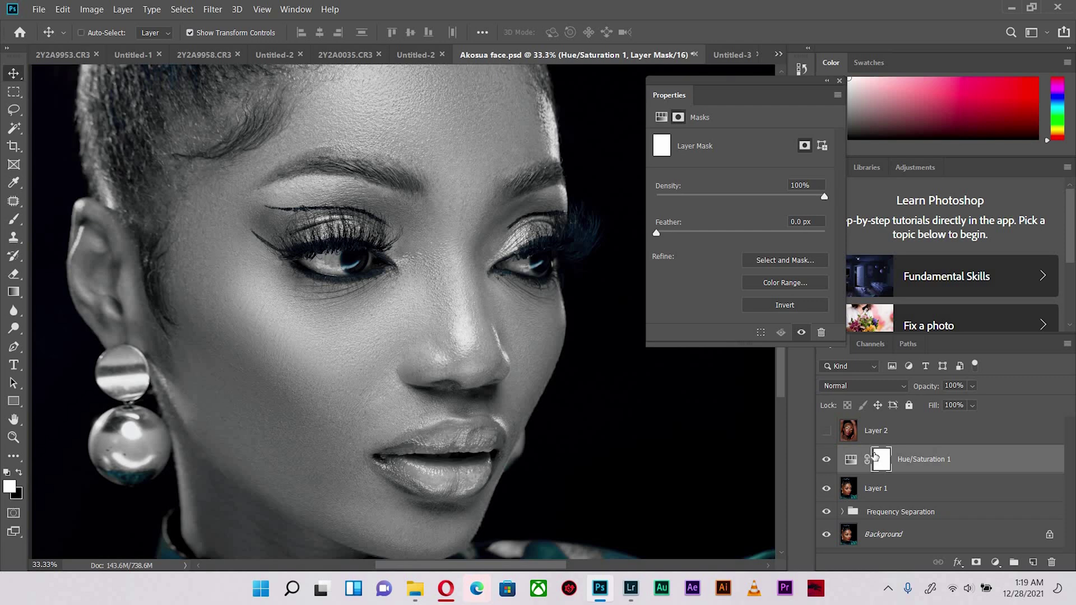
pyautogui.hotkey('ctrl', 'i')
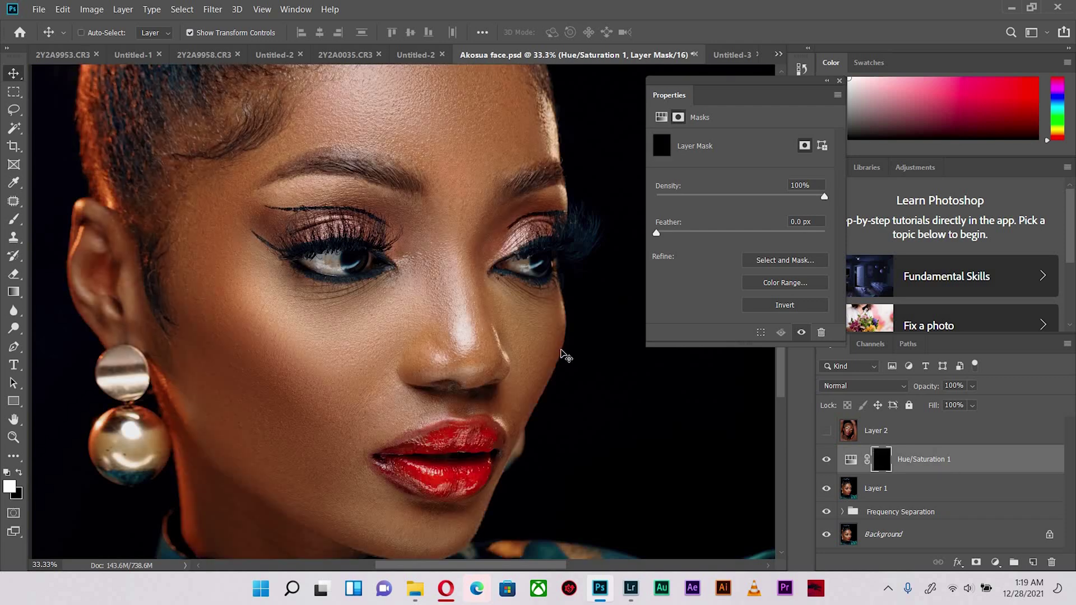
# Paint the mask white over the white of the nearer eye with a size 60 soft brush at full opacity
pyautogui.hotkey('ctrl', '+')
pyautogui.hotkey('ctrl', '+')
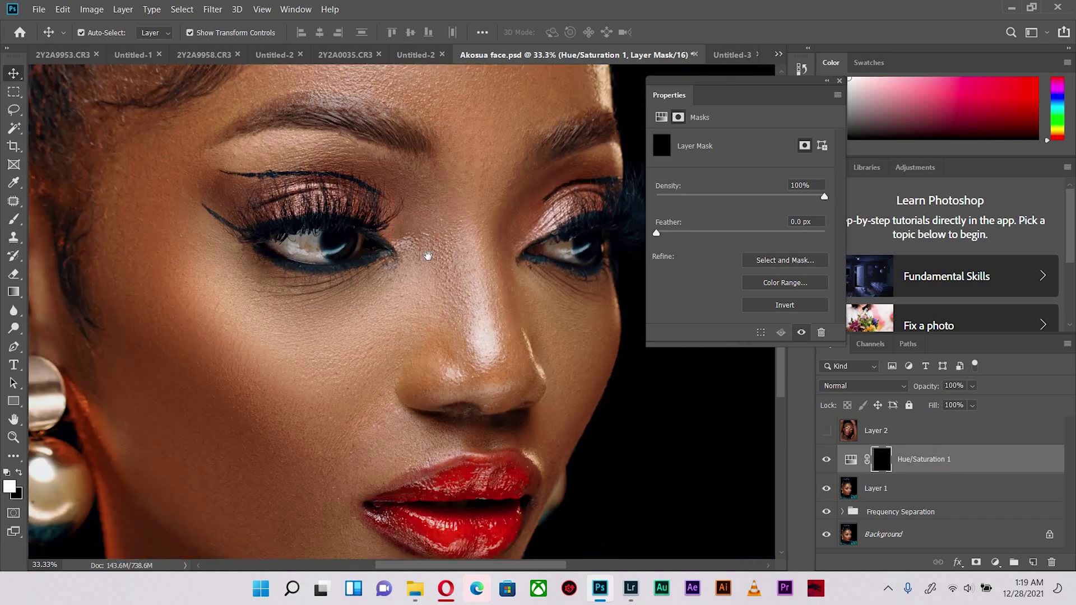
pyautogui.moveTo(352, 424); pyautogui.dragTo(328, 543)
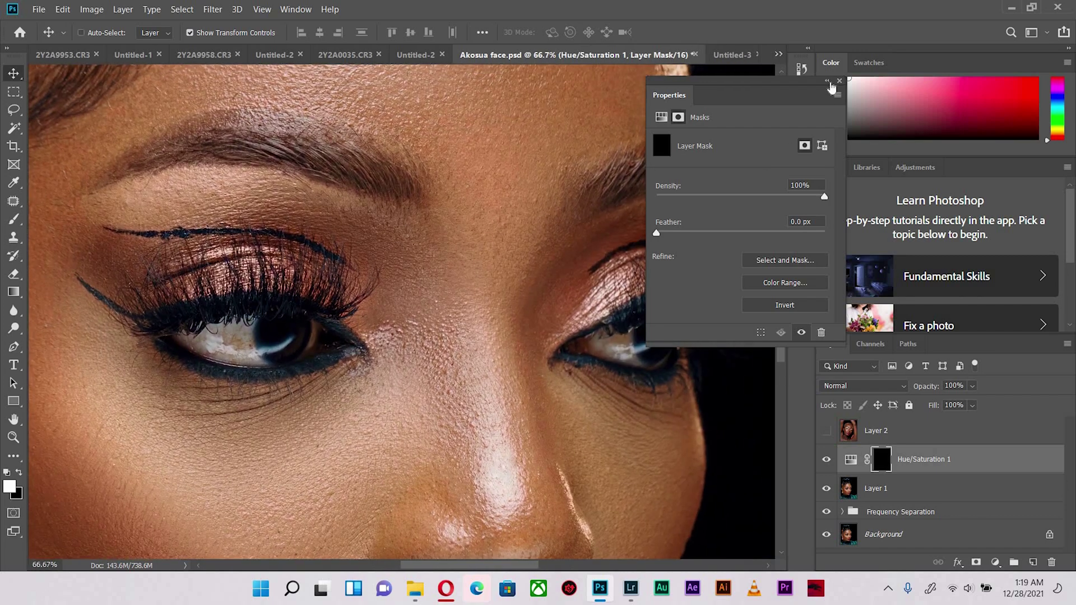
pyautogui.moveTo(313, 316); pyautogui.dragTo(392, 331)
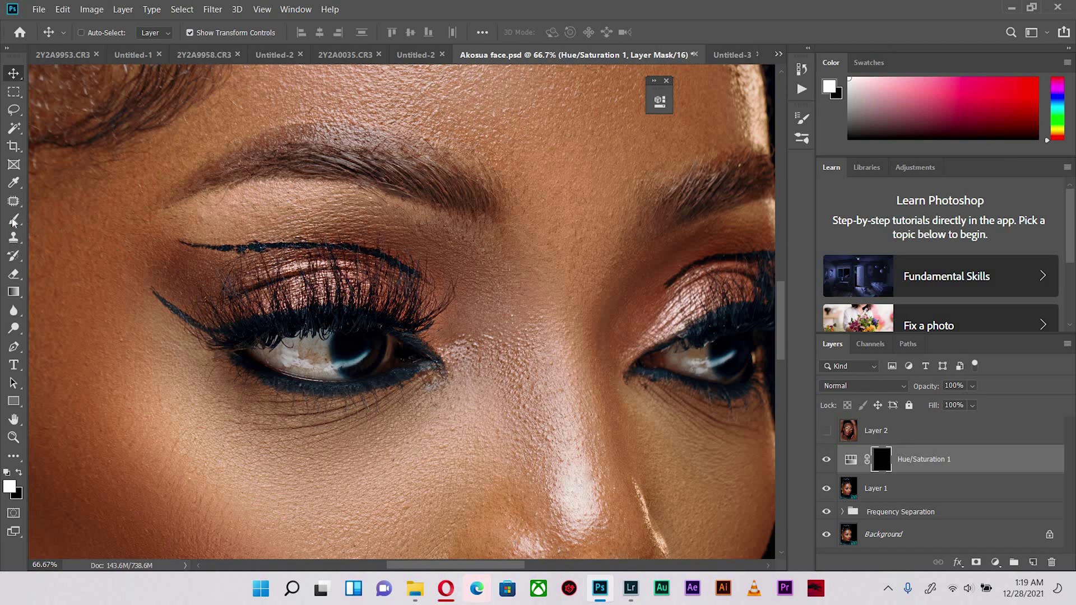
pyautogui.press('b')
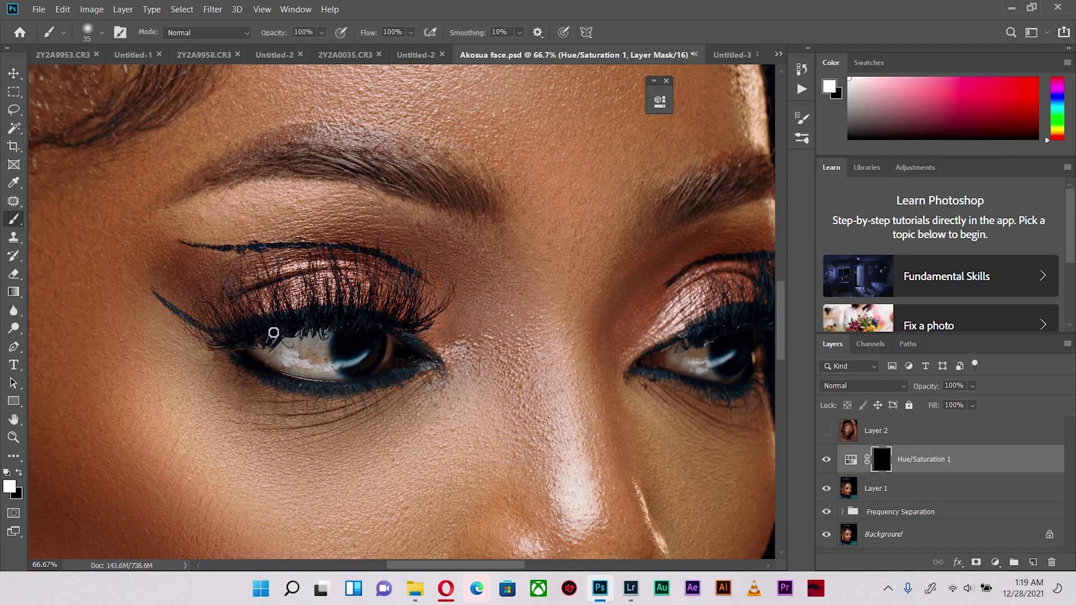
pyautogui.press(']')
pyautogui.press(']')
pyautogui.press(']')
pyautogui.press(']')
pyautogui.hotkey('ctrl', '+')
pyautogui.hotkey('ctrl', '+')
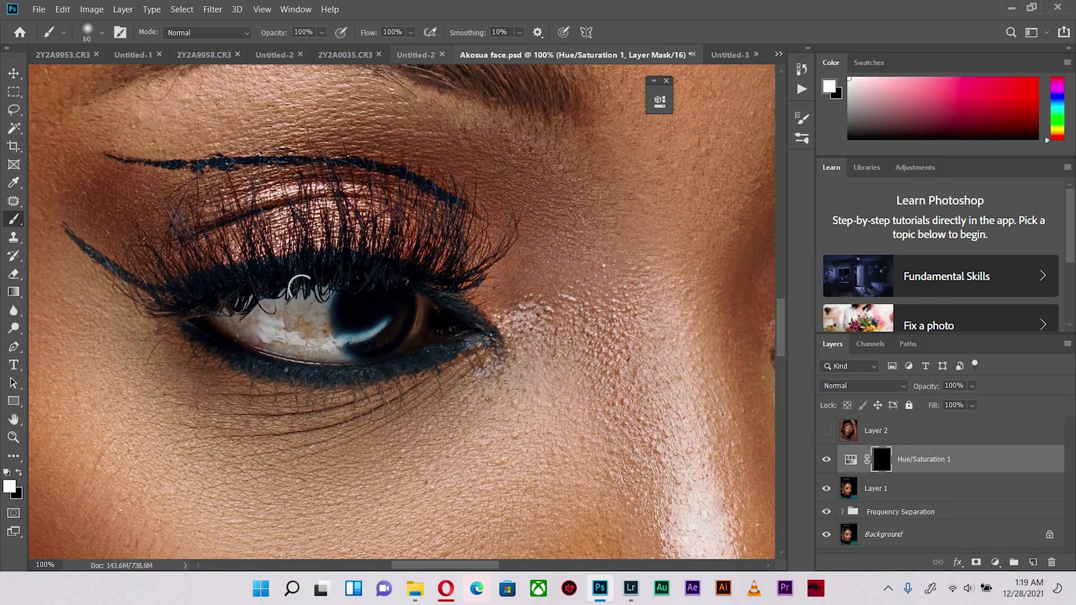
pyautogui.moveTo(305, 312)
pyautogui.mouseDown()
pyautogui.moveTo(248, 305)
pyautogui.moveTo(245, 323)
pyautogui.moveTo(323, 346)
pyautogui.moveTo(308, 328)
pyautogui.moveTo(278, 334)
pyautogui.moveTo(261, 309)
pyautogui.mouseUp()
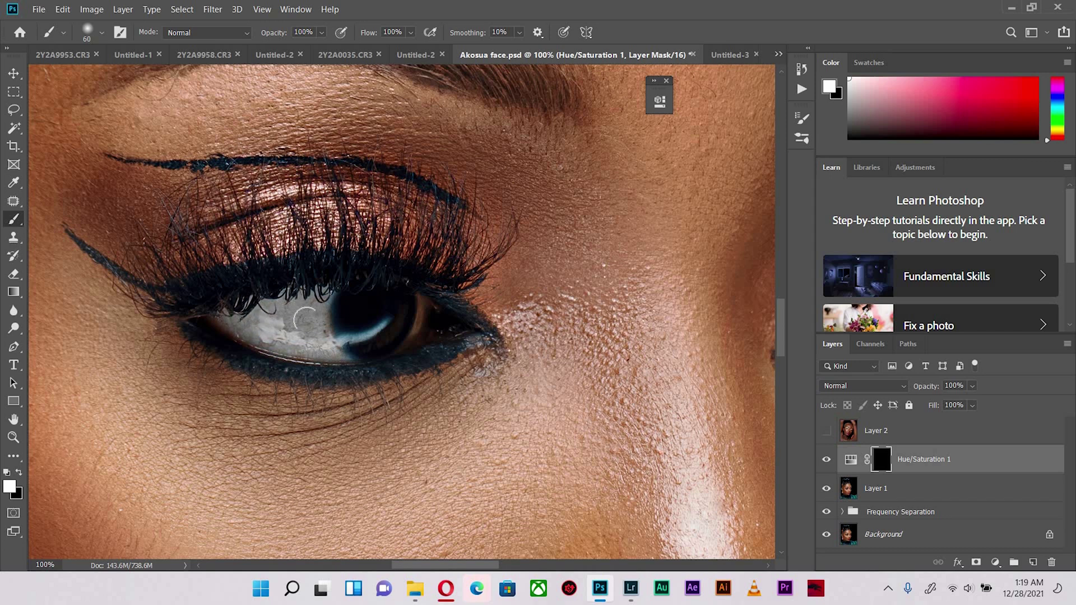
# Paint the Hue/Saturation mask white over the white of the farther eye
pyautogui.moveTo(452, 354); pyautogui.dragTo(366, 297)
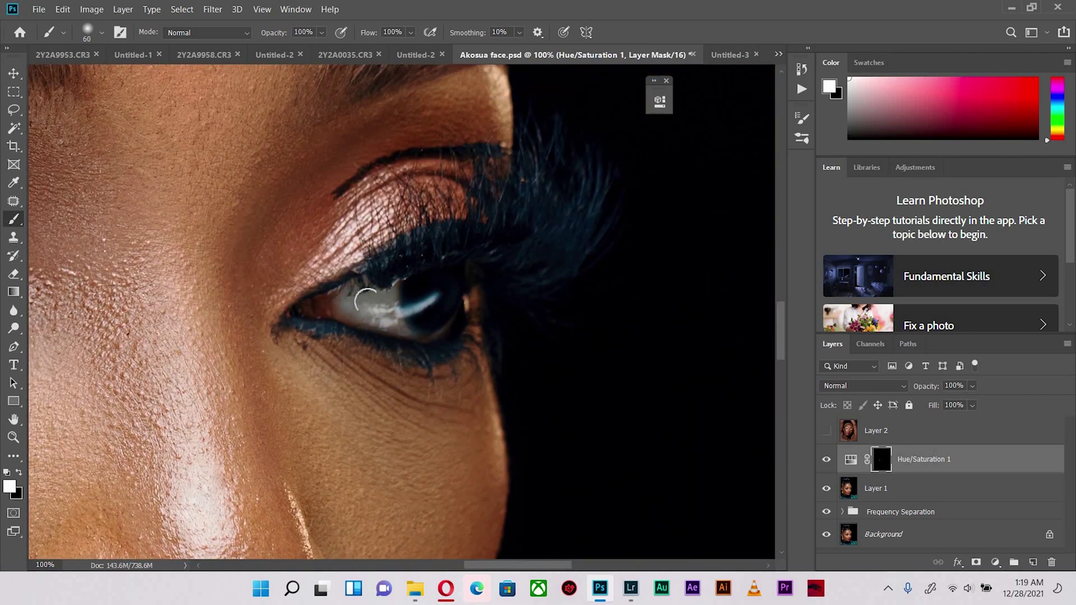
pyautogui.moveTo(418, 337); pyautogui.dragTo(673, 362)
pyautogui.moveTo(340, 279); pyautogui.dragTo(492, 262)
# Touch up the Hue/Saturation mask around the irises and eye corners with the brush reduced to size 35
pyautogui.press('[')
pyautogui.press('[')
pyautogui.press('[')
pyautogui.press('[')
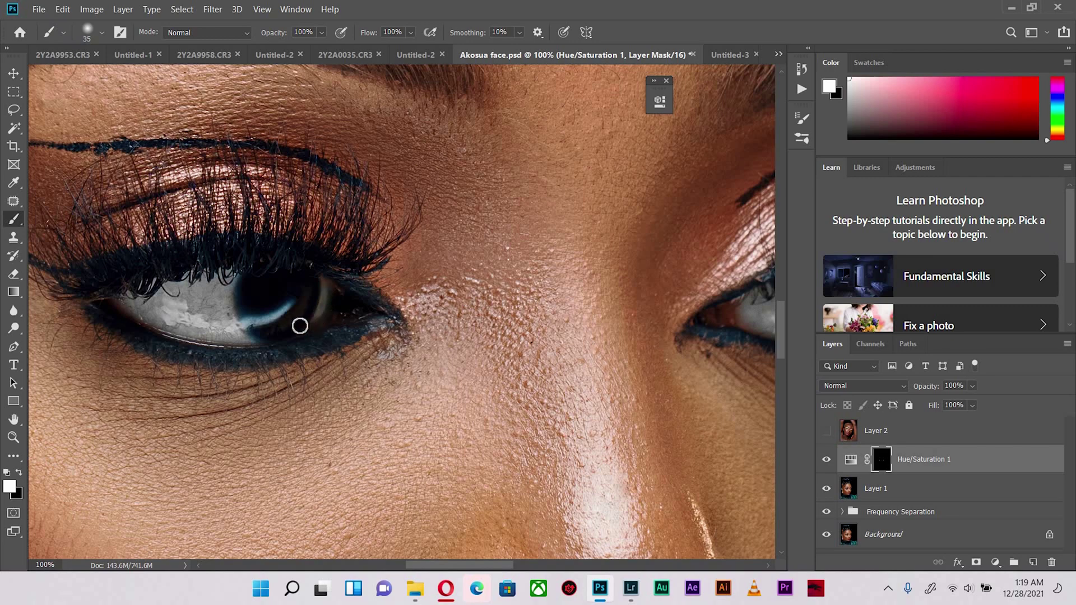
pyautogui.hscroll(4, 580, 319)
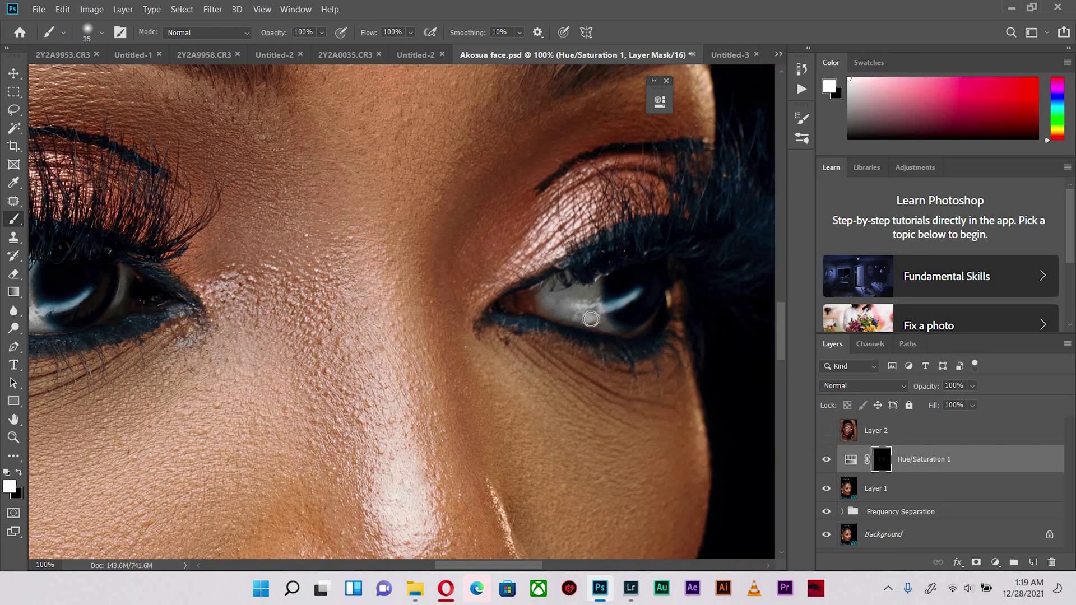
pyautogui.hscroll(-4, 235, 293)
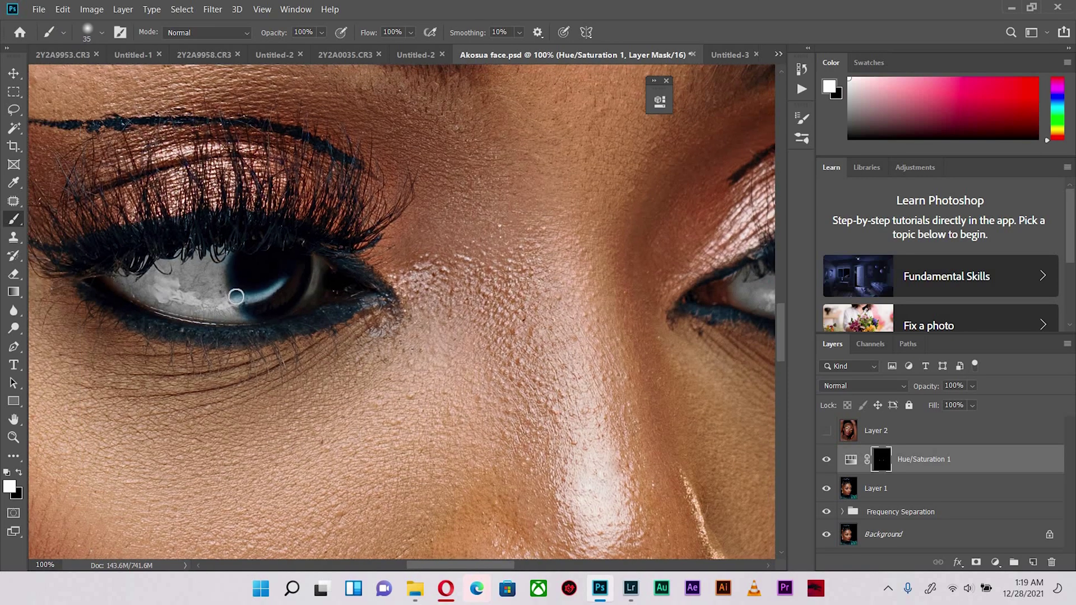
# Toggle the Hue/Saturation 1 layer off and on to compare the eyes before and after the correction
pyautogui.scroll(-4, 250, 296)
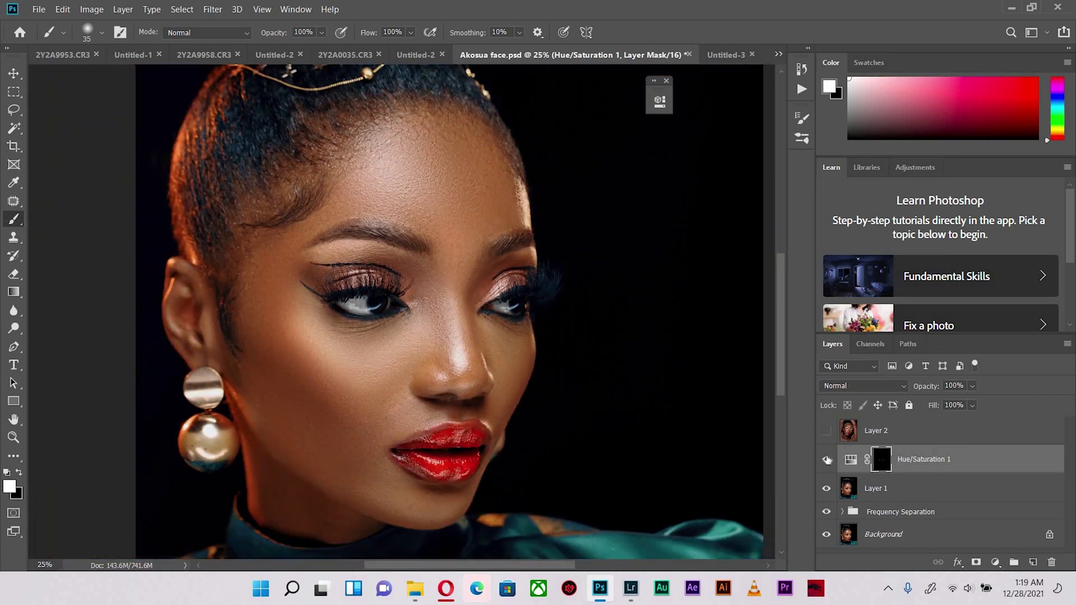
pyautogui.click(826, 461)
pyautogui.click(826, 460)
pyautogui.hotkey('ctrl', '+')
pyautogui.hotkey('ctrl', '+')
pyautogui.hotkey('ctrl', '+')
pyautogui.hotkey('ctrl', '+')
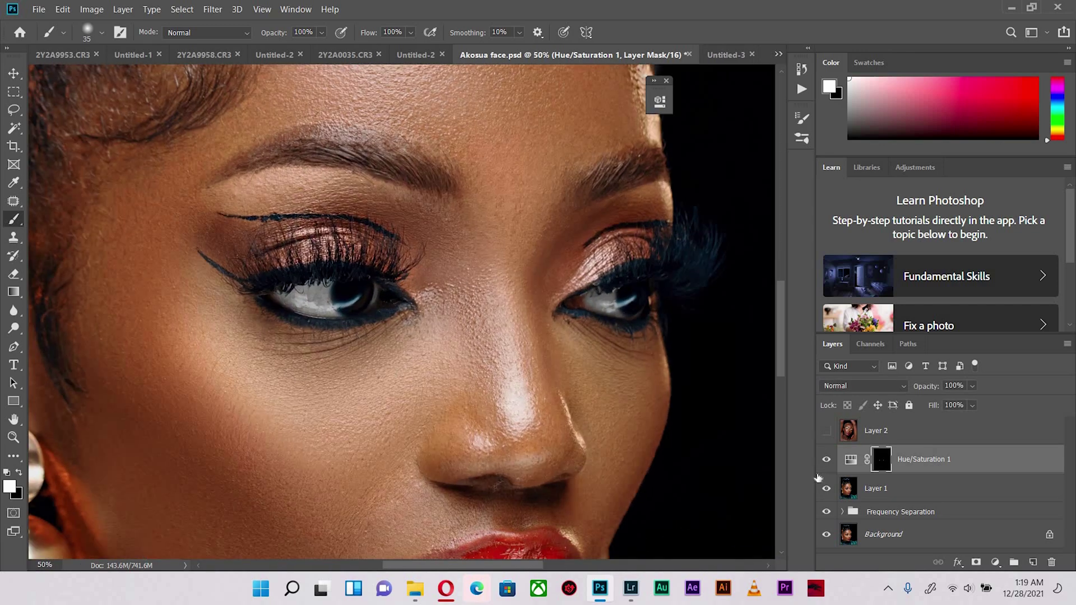
pyautogui.hotkey('ctrl', '-')
pyautogui.hotkey('ctrl', '-')
pyautogui.hotkey('ctrl', '-')
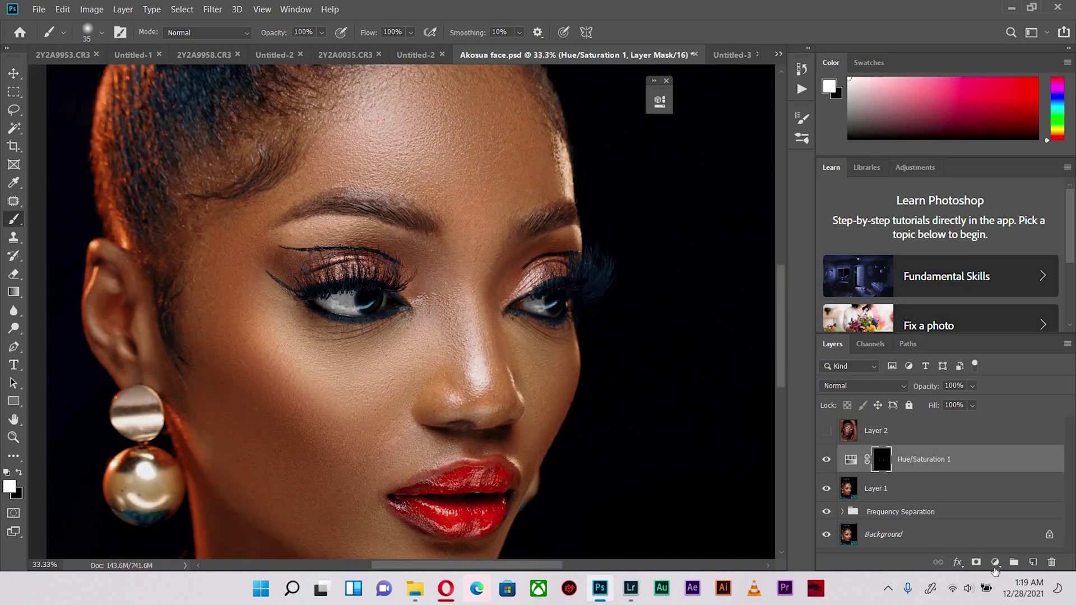
# Add a Curves adjustment layer above Hue/Saturation 1 and raise the RGB curve's midtones to brighten the image
pyautogui.click(995, 563)
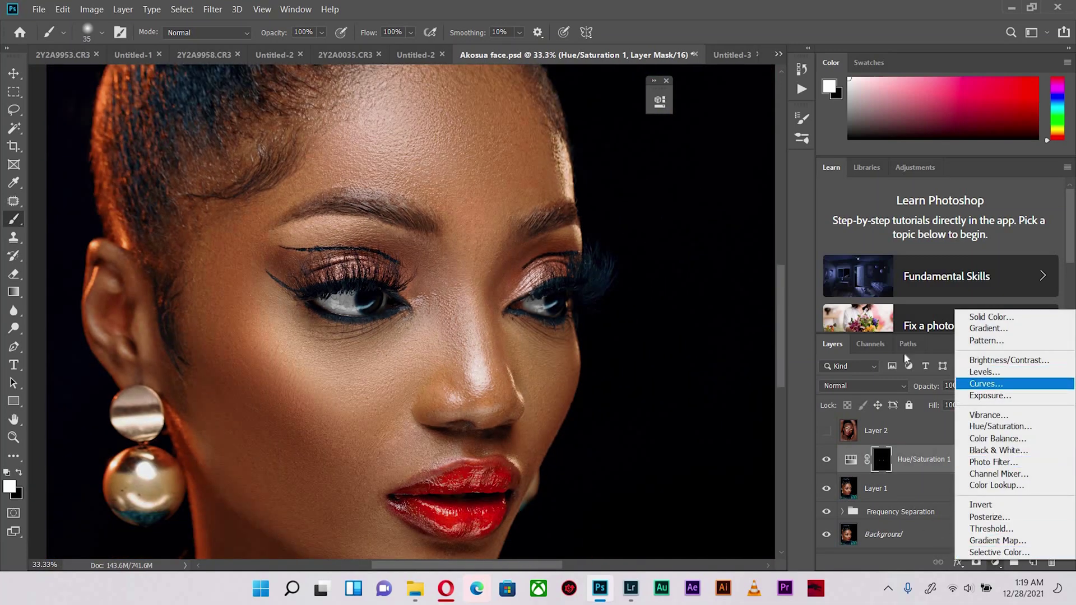
pyautogui.click(986, 383)
pyautogui.moveTo(539, 236); pyautogui.dragTo(540, 233)
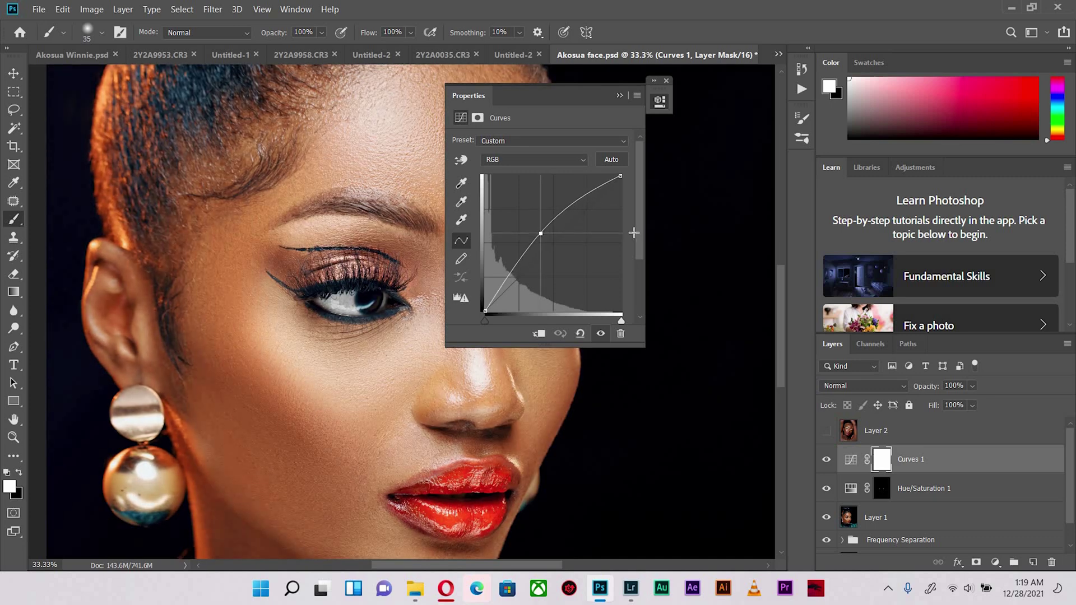
# Invert the Curves 1 layer mask to black to hide the brightening across the whole image
pyautogui.click(881, 464)
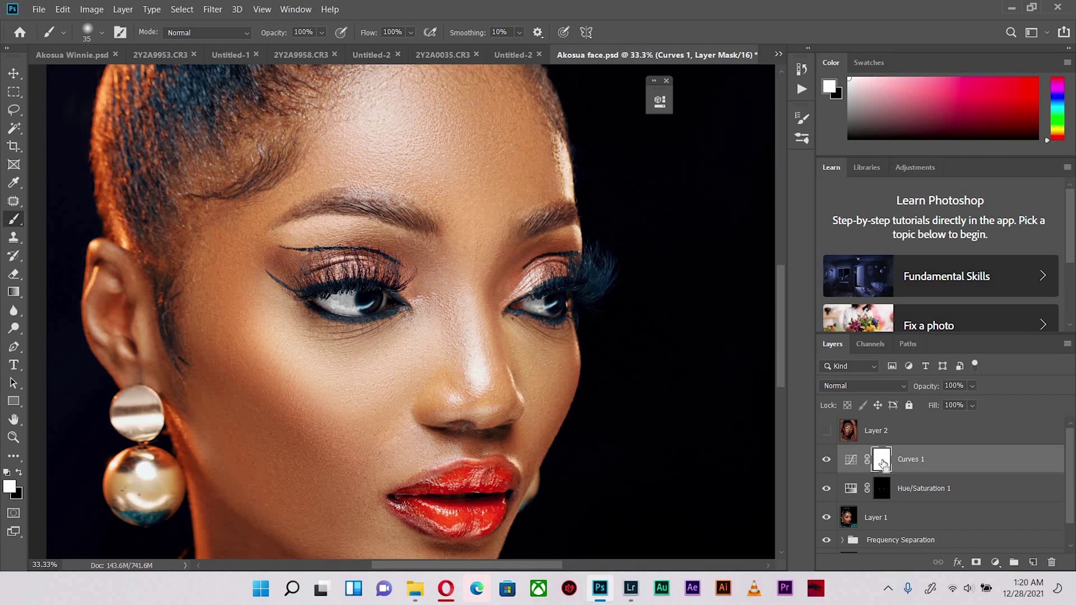
pyautogui.hotkey('ctrl', 'i')
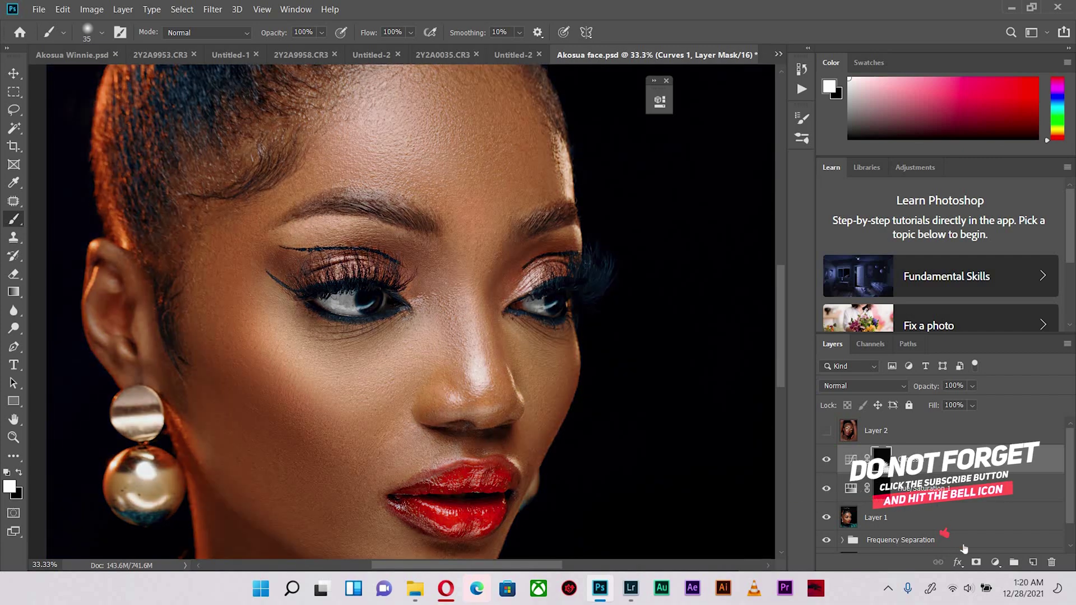
pyautogui.hotkey('ctrl', '+')
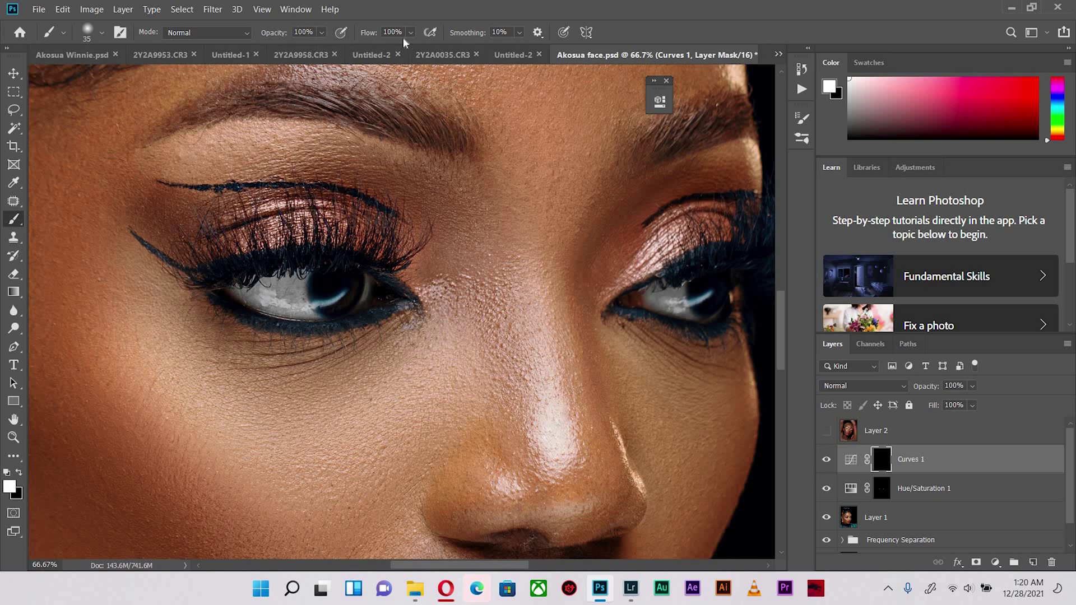
# Set the brush flow to 2% and size to 60, and paint white on the Curves 1 mask over both eye whites
pyautogui.click(387, 35)
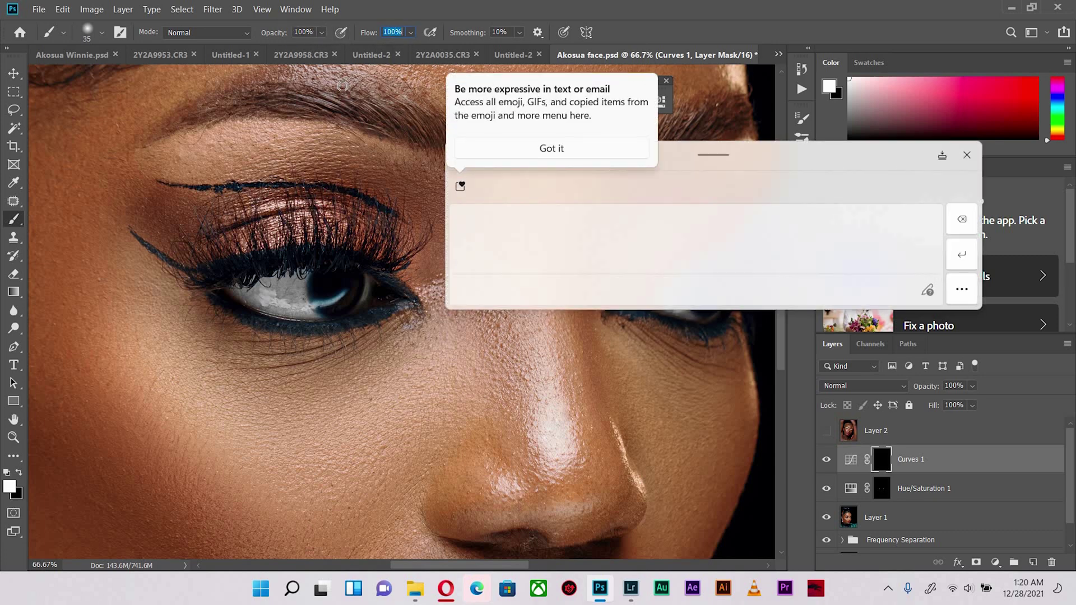
pyautogui.write('2')
pyautogui.press('Return')
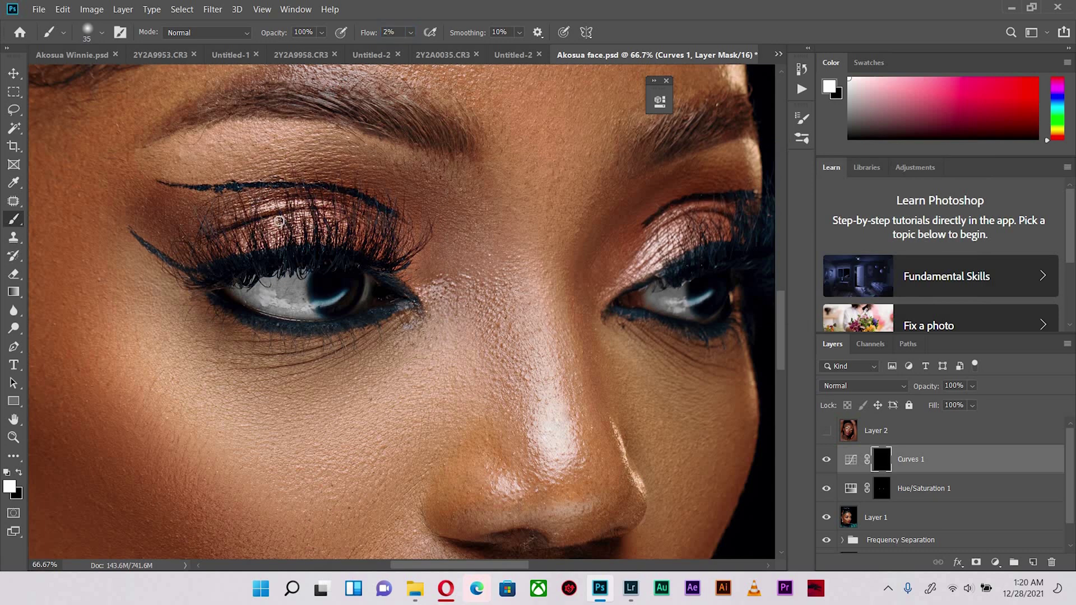
pyautogui.press(']')
pyautogui.press(']')
pyautogui.press(']')
pyautogui.press(']')
pyautogui.moveTo(280, 291)
pyautogui.mouseDown()
pyautogui.moveTo(243, 294)
pyautogui.moveTo(289, 297)
pyautogui.moveTo(289, 284)
pyautogui.moveTo(262, 294)
pyautogui.moveTo(275, 286)
pyautogui.moveTo(264, 289)
pyautogui.moveTo(299, 309)
pyautogui.moveTo(281, 291)
pyautogui.moveTo(297, 294)
pyautogui.moveTo(285, 308)
pyautogui.moveTo(326, 303)
pyautogui.mouseUp()
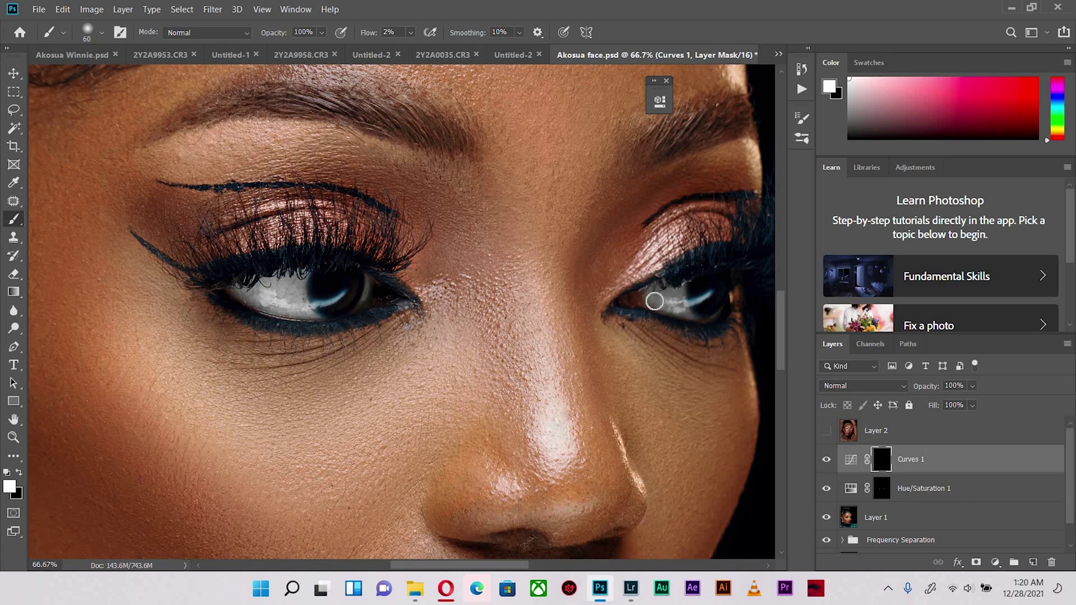
pyautogui.moveTo(655, 301)
pyautogui.mouseDown()
pyautogui.moveTo(675, 292)
pyautogui.moveTo(668, 307)
pyautogui.moveTo(658, 298)
pyautogui.moveTo(681, 307)
pyautogui.moveTo(666, 289)
pyautogui.mouseUp()
# Toggle the Curves 1 layer off and on to compare the eyes before and after brightening
pyautogui.click(828, 462)
pyautogui.click(830, 462)
pyautogui.click(830, 461)
pyautogui.click(828, 460)
pyautogui.click(828, 461)
pyautogui.click(828, 460)
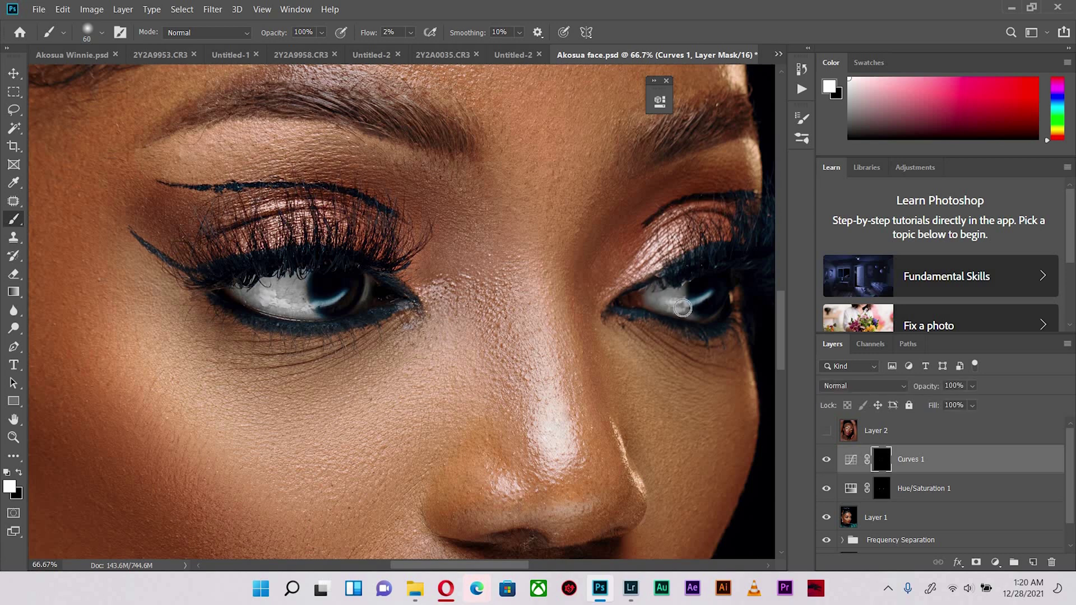
# Brighten the eye white further on the Curves 1 mask and reduce the brush to size 30 for the eye details
pyautogui.moveTo(296, 294)
pyautogui.mouseDown()
pyautogui.moveTo(259, 286)
pyautogui.moveTo(295, 304)
pyautogui.moveTo(287, 279)
pyautogui.moveTo(269, 286)
pyautogui.moveTo(288, 302)
pyautogui.mouseUp()
pyautogui.press('[')
pyautogui.press('[')
pyautogui.press('[')
pyautogui.scroll(2, 411, 305)
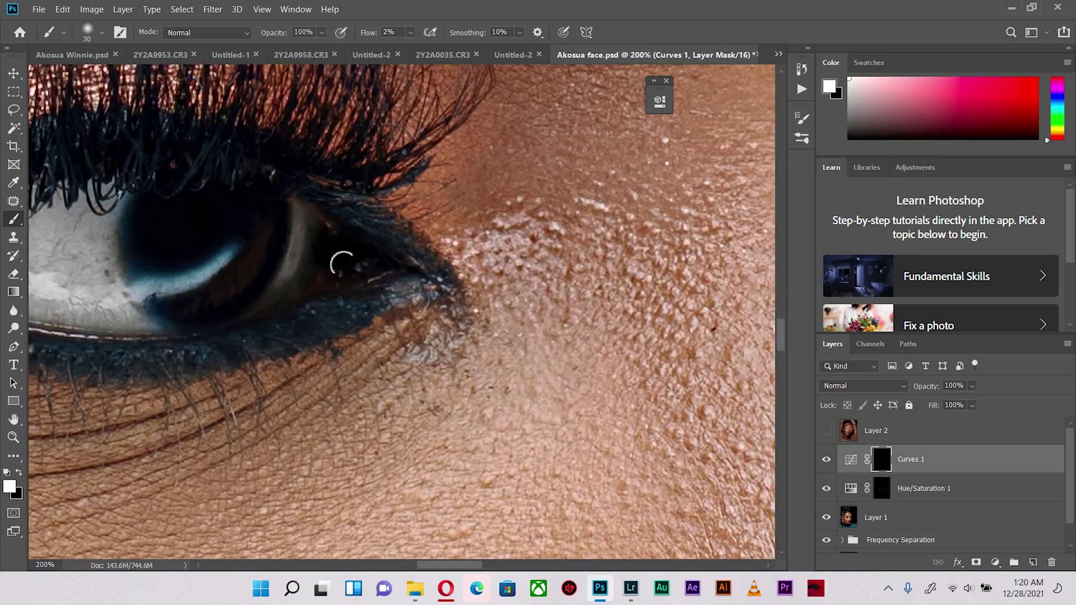
pyautogui.moveTo(341, 264); pyautogui.dragTo(539, 295)
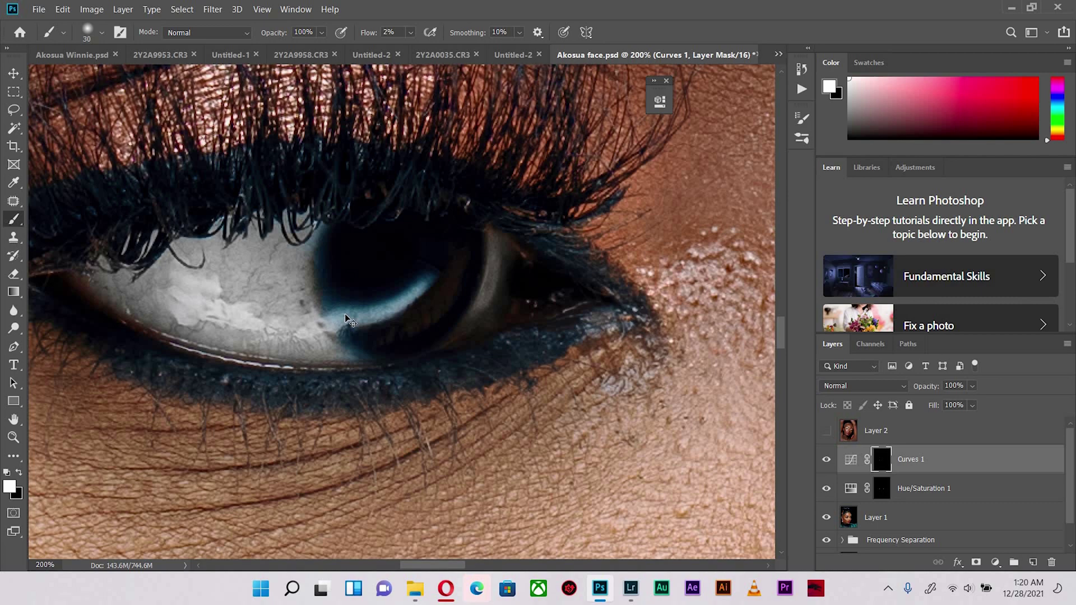
pyautogui.scroll(-2, 346, 318)
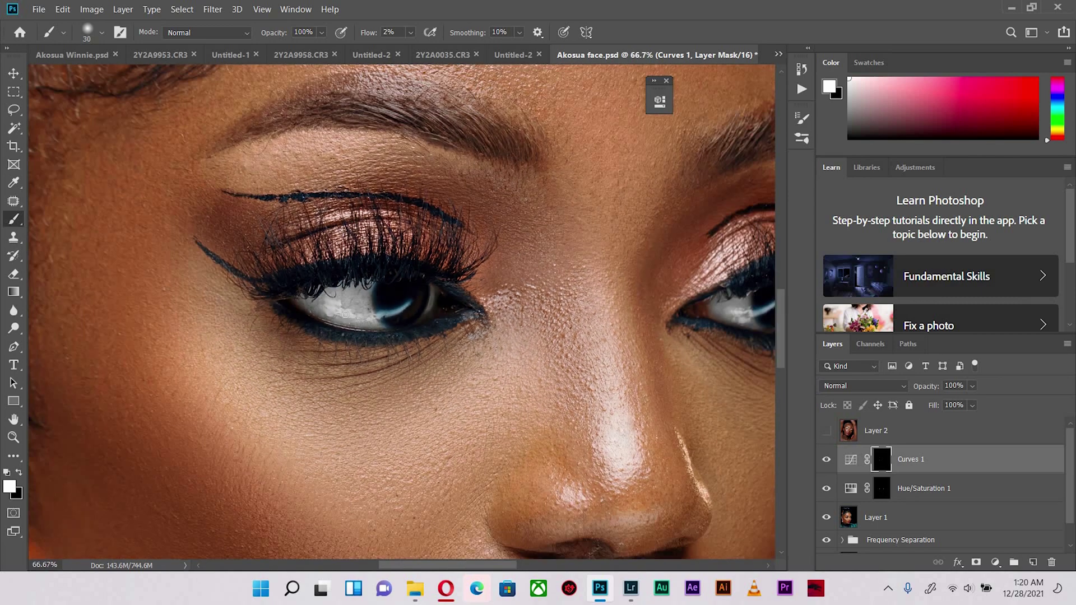
pyautogui.scroll(-1, 427, 355)
pyautogui.moveTo(454, 403); pyautogui.dragTo(404, 388)
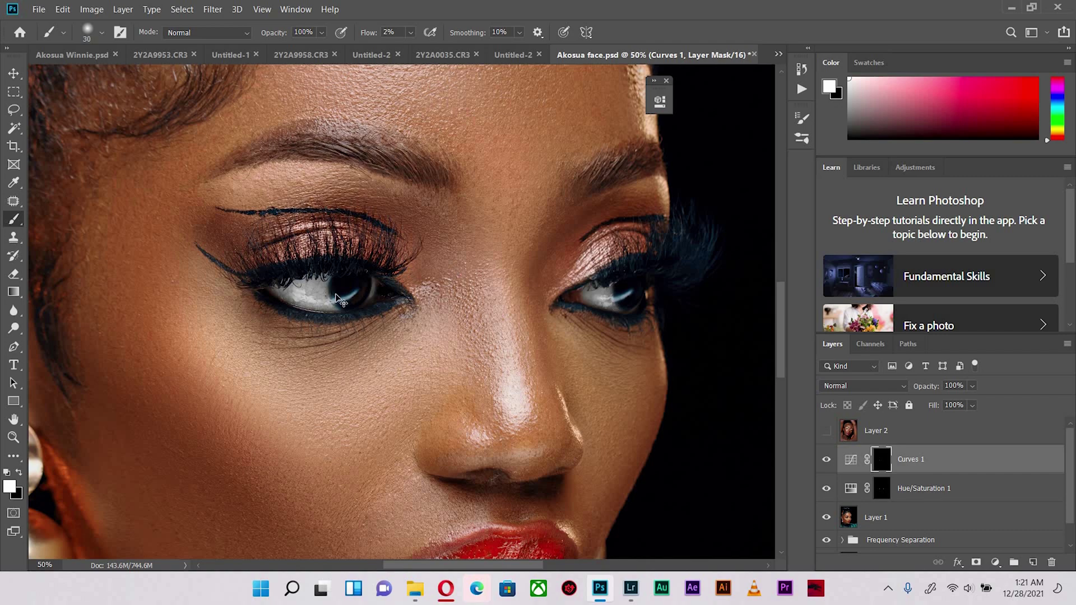
# Refine the Curves 1 mask around the irises of both eyes with the brush reduced to size 10
pyautogui.hotkey('ctrl', '+')
pyautogui.hotkey('ctrl', '+')
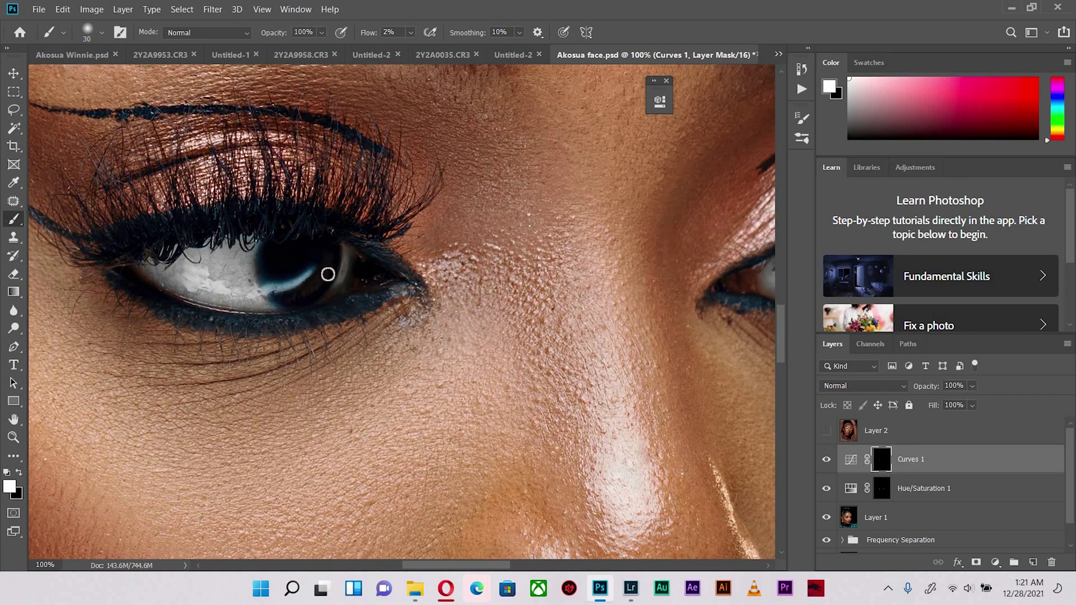
pyautogui.moveTo(540, 353); pyautogui.dragTo(332, 342)
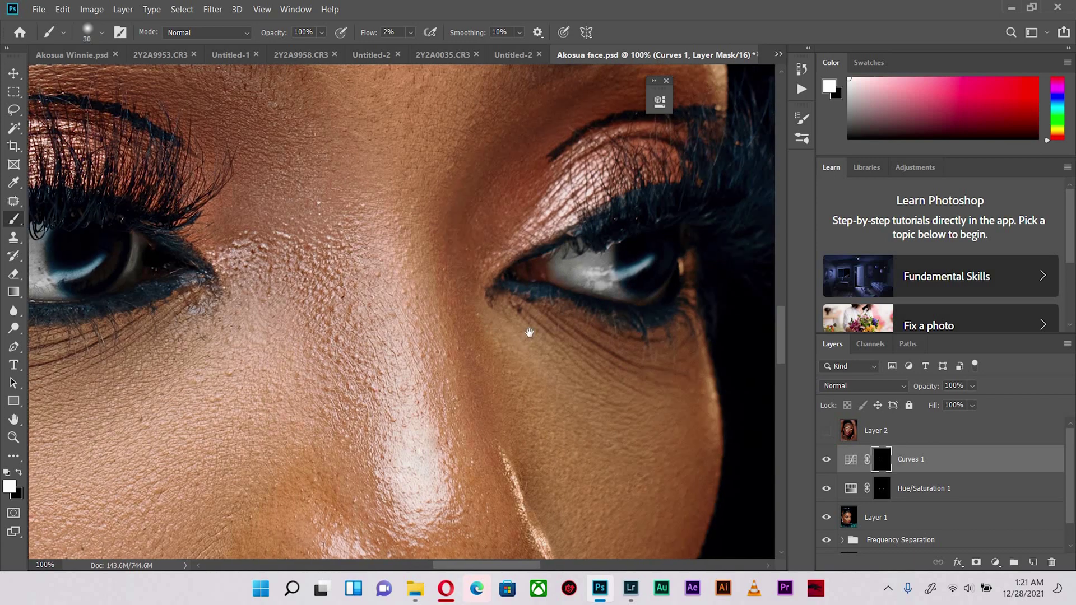
pyautogui.moveTo(349, 250); pyautogui.dragTo(549, 242)
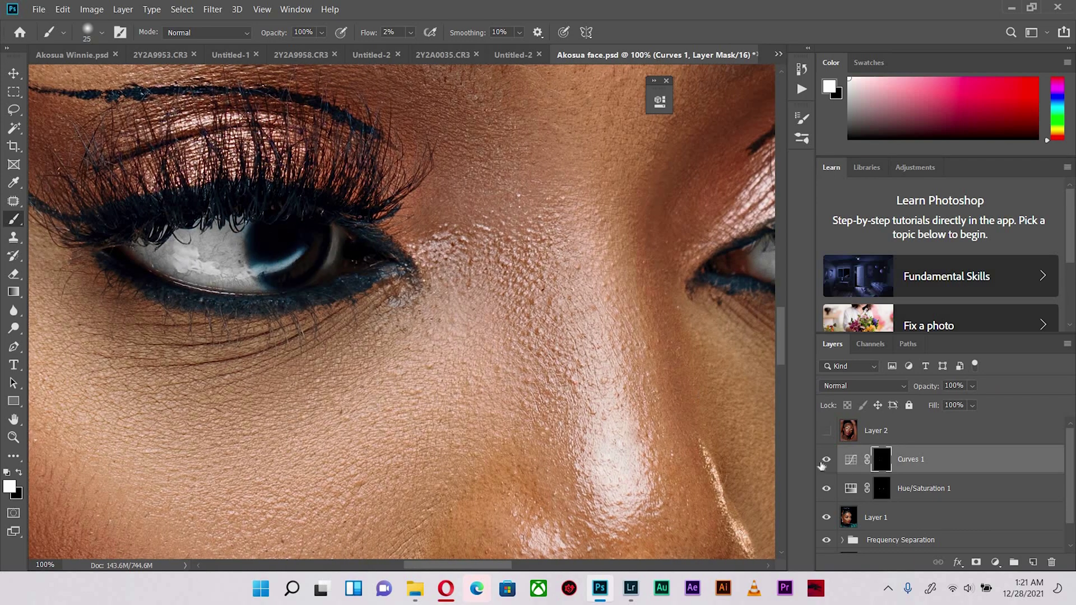
pyautogui.press('[')
pyautogui.press('[')
pyautogui.hscroll(5, 523, 226)
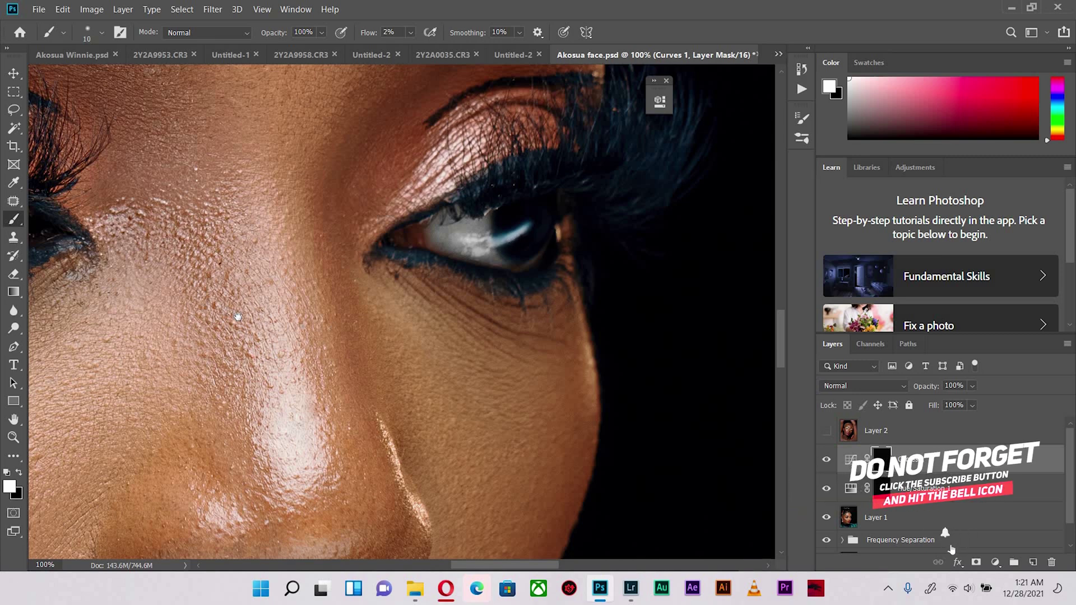
pyautogui.moveTo(238, 316); pyautogui.dragTo(478, 383)
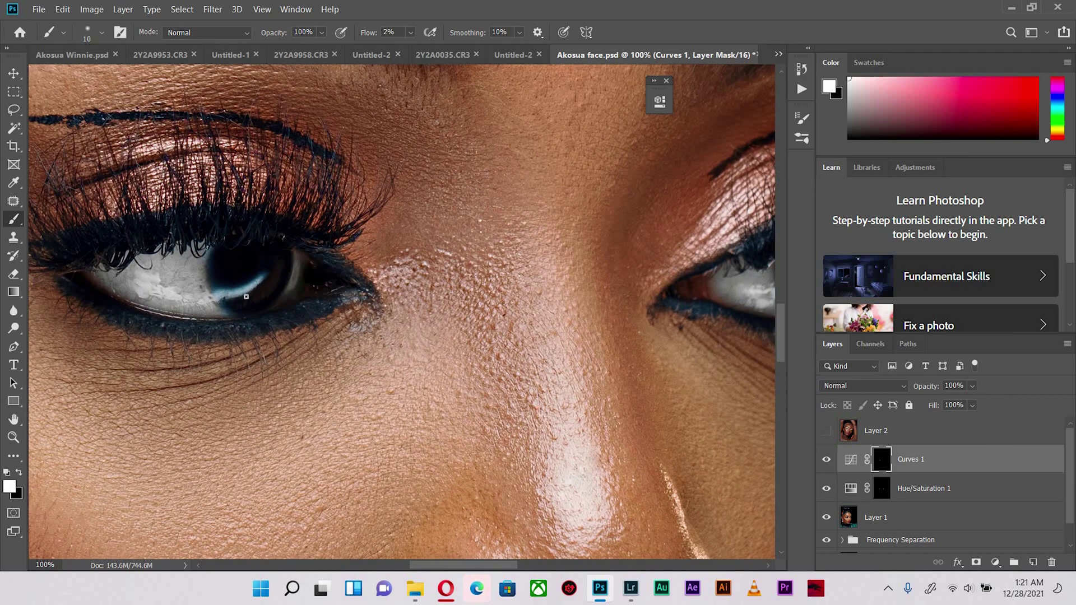
pyautogui.scroll(-5, 255, 286)
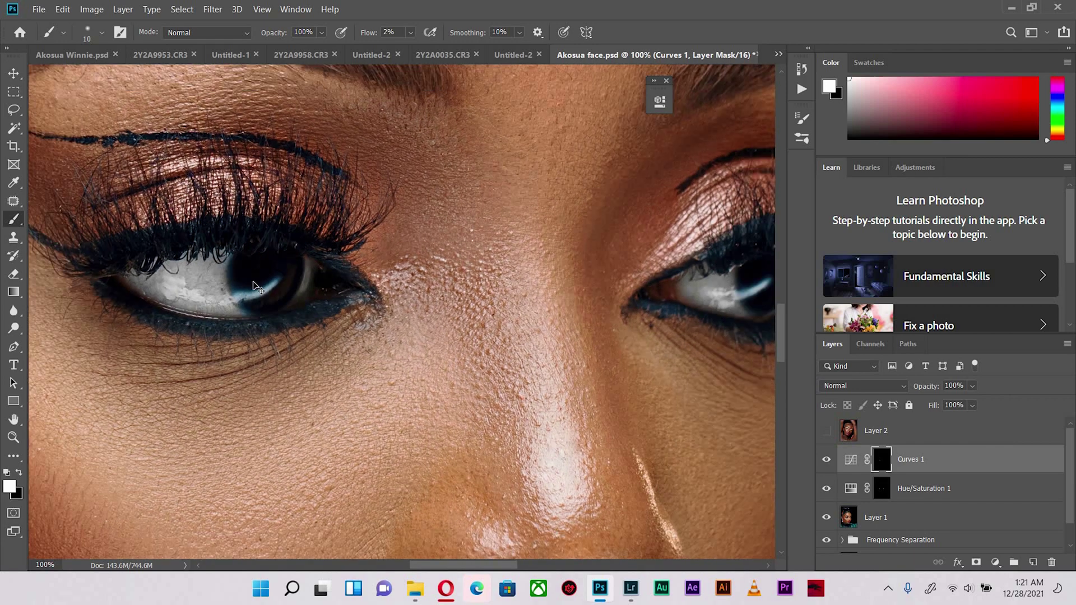
pyautogui.hotkey('ctrl', '+')
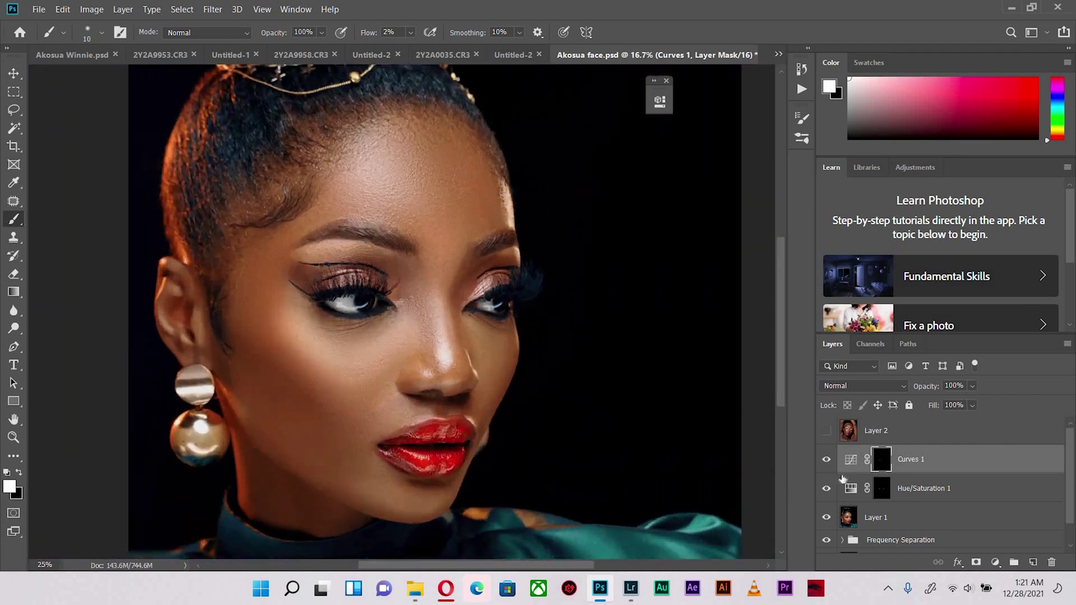
# Group the Curves 1 and Hue/Saturation 1 layers and toggle the group off and on to compare the eyes
pyautogui.keyDown('shift'); pyautogui.click(933, 503); pyautogui.keyUp('shift')
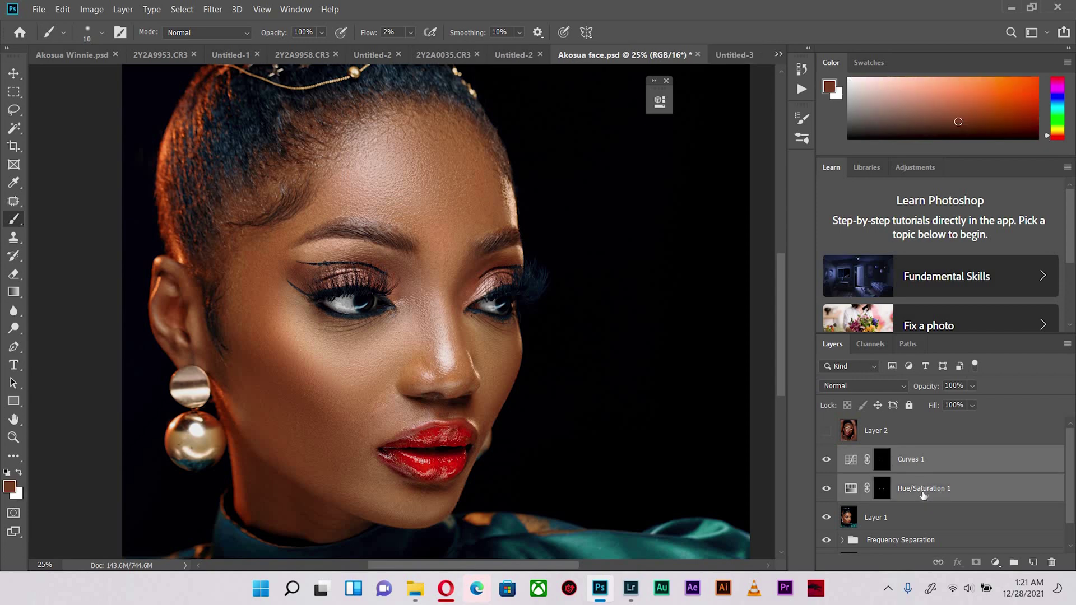
pyautogui.hotkey('ctrl', 'g')
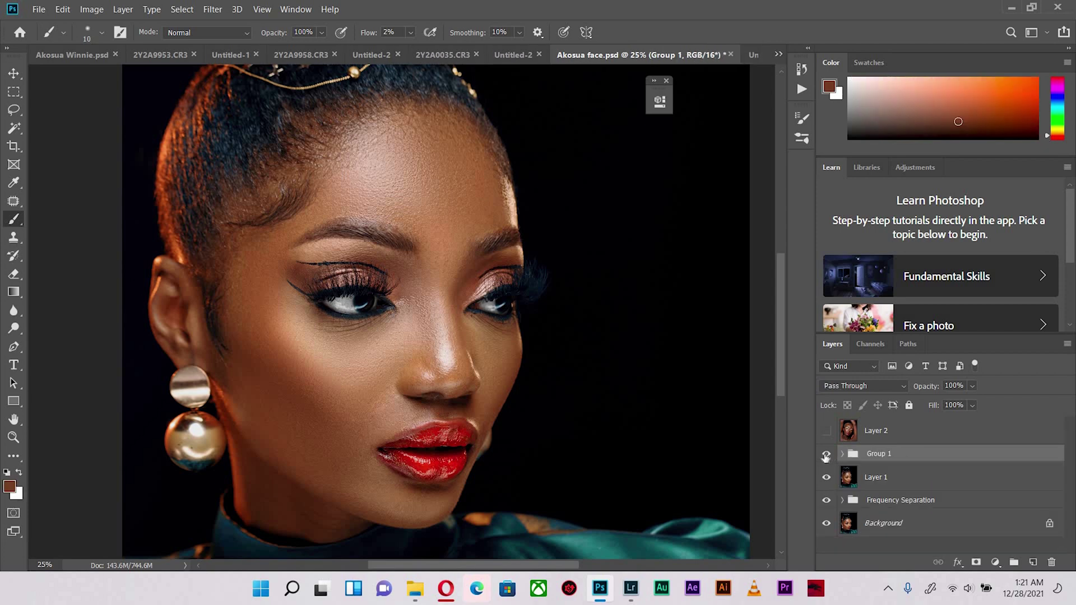
pyautogui.click(826, 455)
pyautogui.click(826, 455)
pyautogui.click(826, 454)
pyautogui.click(827, 455)
pyautogui.hotkey('ctrl', '-')
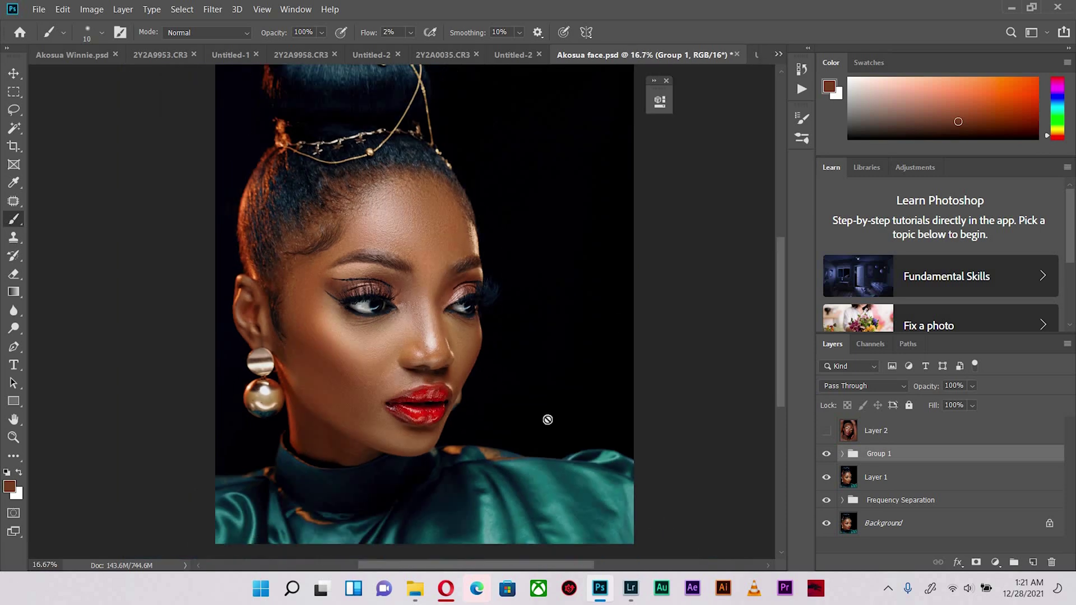
# Reduce the opacity of the eye correction group to 68%
pyautogui.hotkey('ctrl', '+')
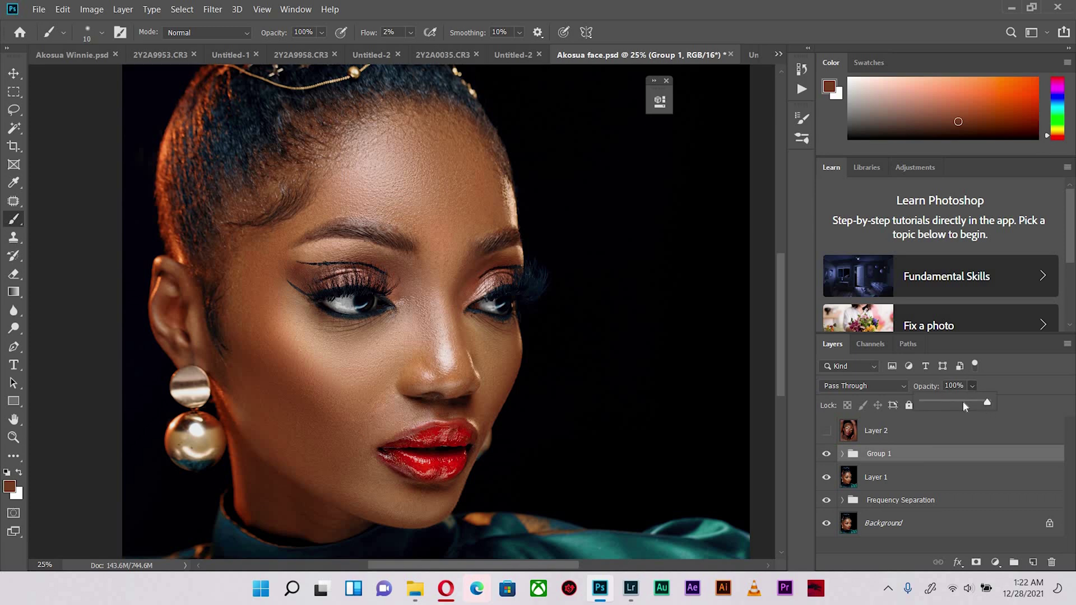
pyautogui.moveTo(962, 402); pyautogui.dragTo(956, 402)
pyautogui.moveTo(913, 402)
pyautogui.mouseDown()
pyautogui.moveTo(945, 401)
pyautogui.moveTo(920, 404)
pyautogui.mouseUp()
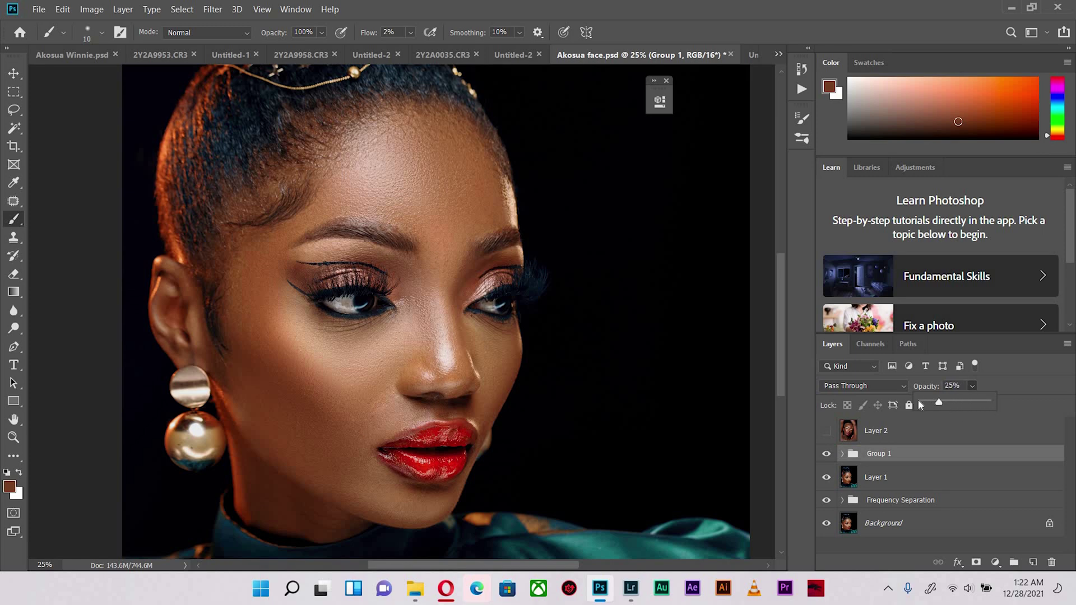
pyautogui.click(963, 403)
pyautogui.click(968, 403)
pyautogui.moveTo(969, 404); pyautogui.dragTo(966, 403)
pyautogui.hotkey('ctrl', '-')
pyautogui.hotkey('ctrl', '-')
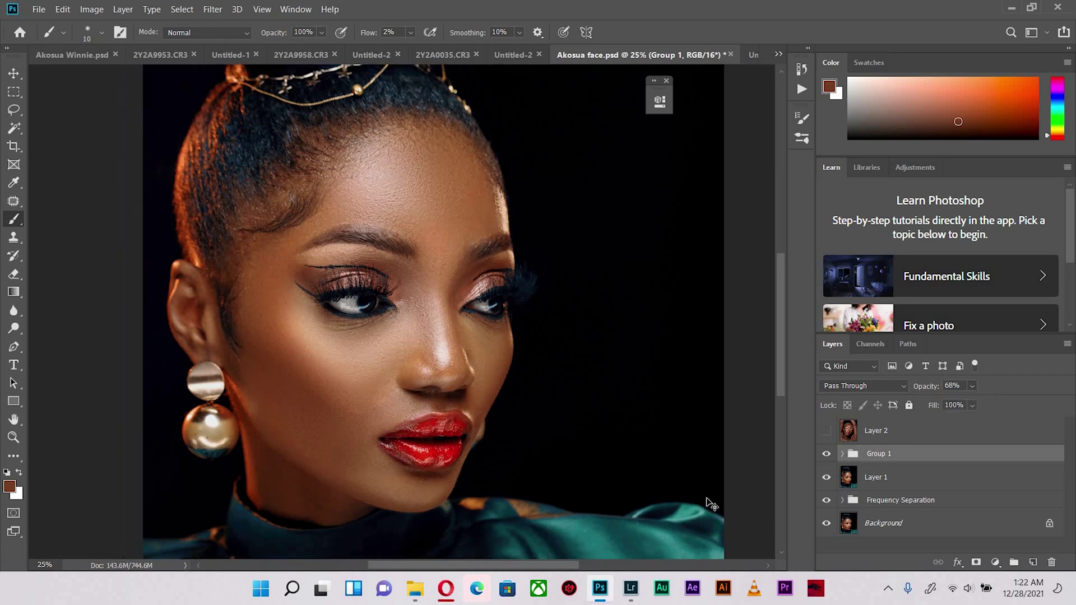
pyautogui.hotkey('ctrl', '+')
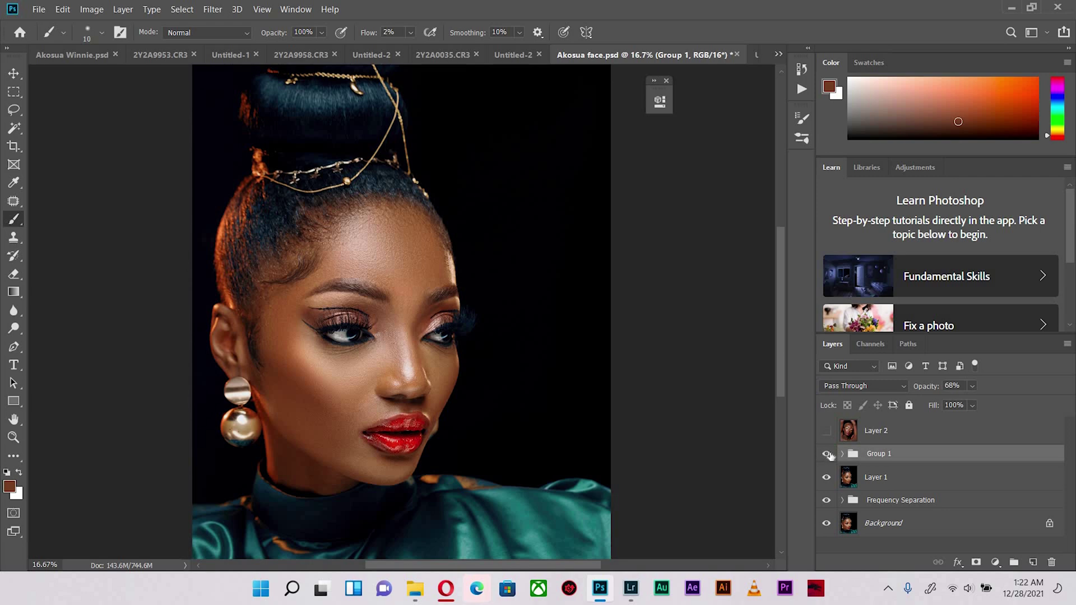
# Toggle the eye correction group off and on to compare the softened effect on the whole portrait
pyautogui.click(826, 454)
pyautogui.click(826, 454)
pyautogui.click(825, 455)
pyautogui.click(826, 454)
# Show Layer 2 with the second portrait and inspect its teeth and eyes up close
pyautogui.click(825, 430)
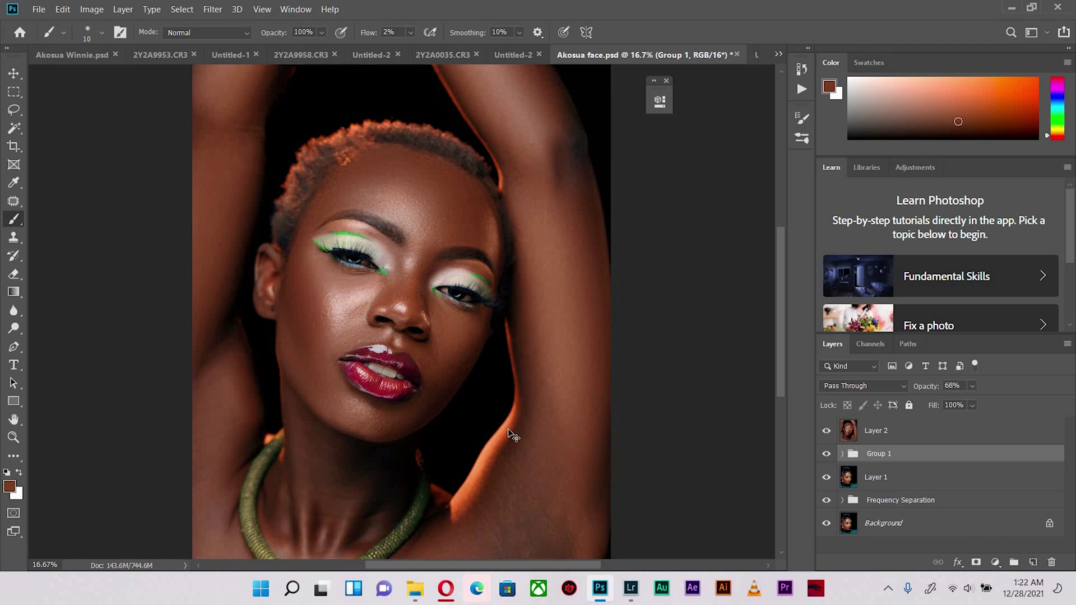
pyautogui.scroll(3, 511, 434)
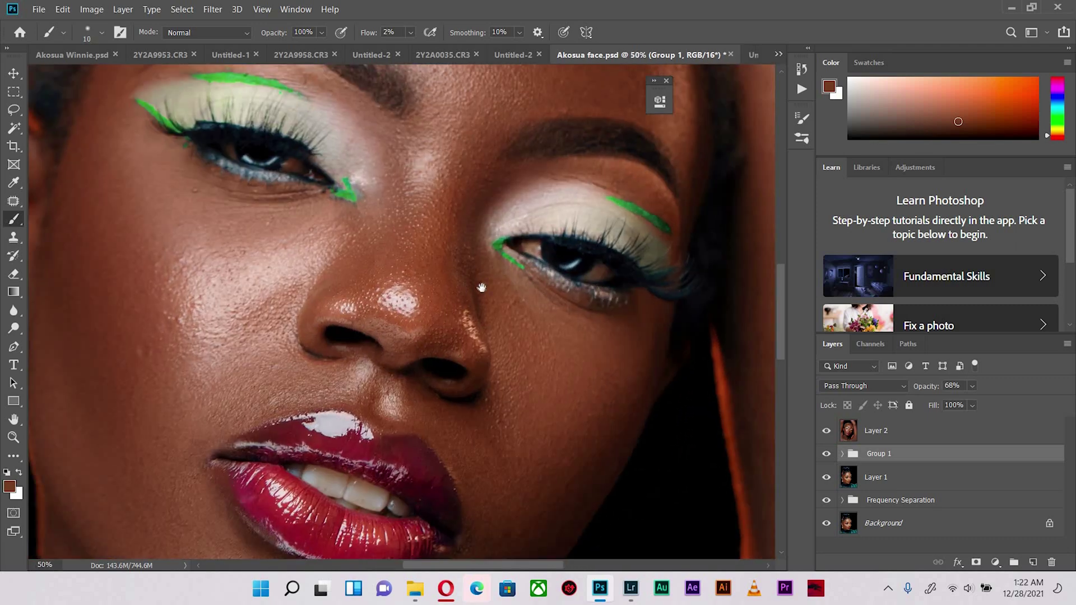
pyautogui.moveTo(480, 283); pyautogui.dragTo(469, 421)
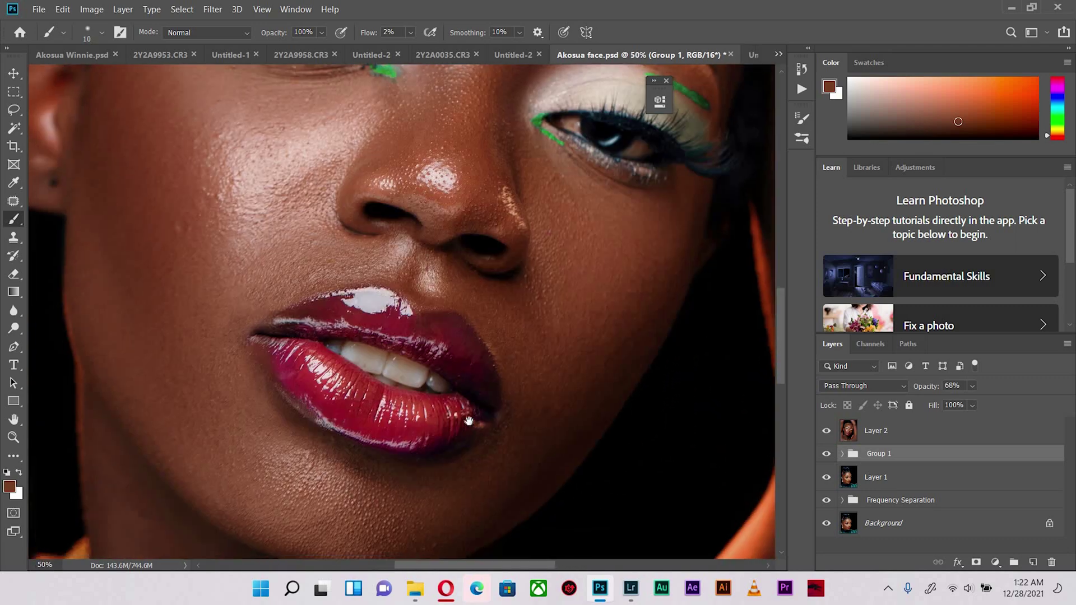
pyautogui.moveTo(476, 194); pyautogui.dragTo(464, 314)
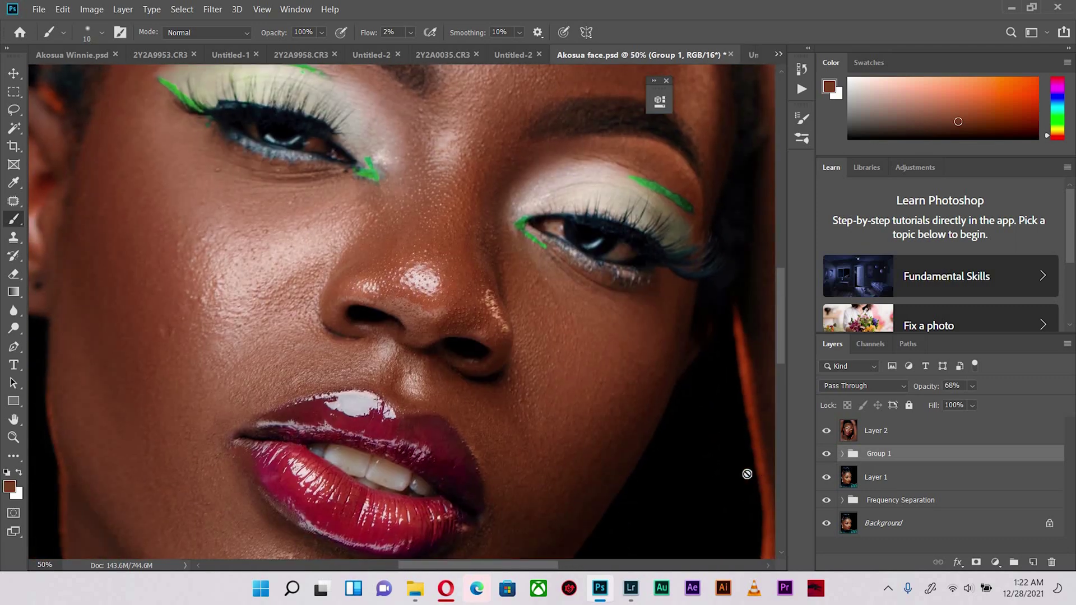
pyautogui.moveTo(399, 533); pyautogui.dragTo(431, 479)
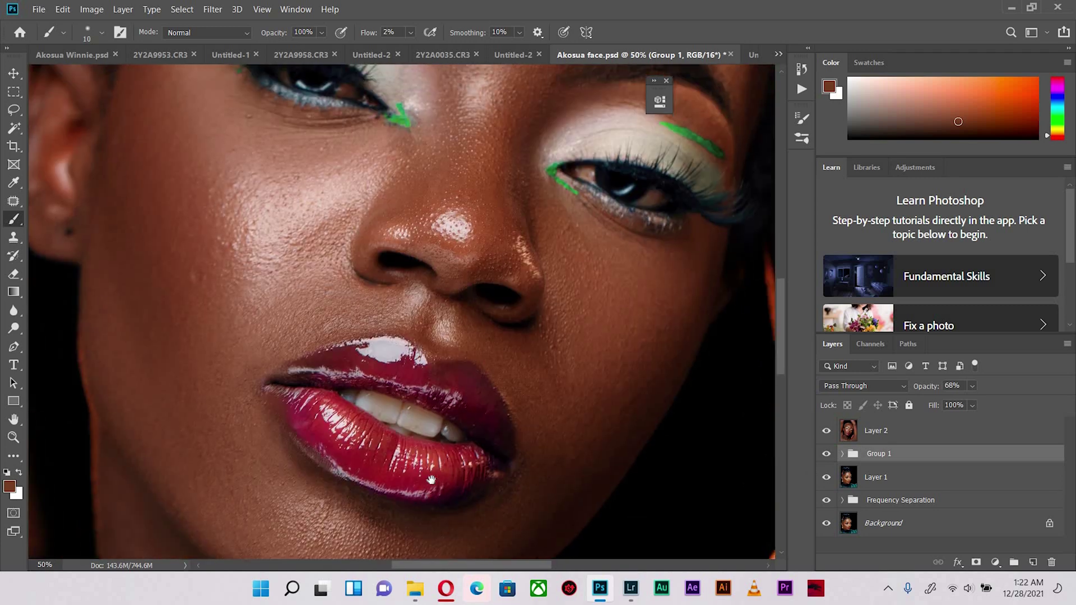
pyautogui.moveTo(499, 372); pyautogui.dragTo(475, 445)
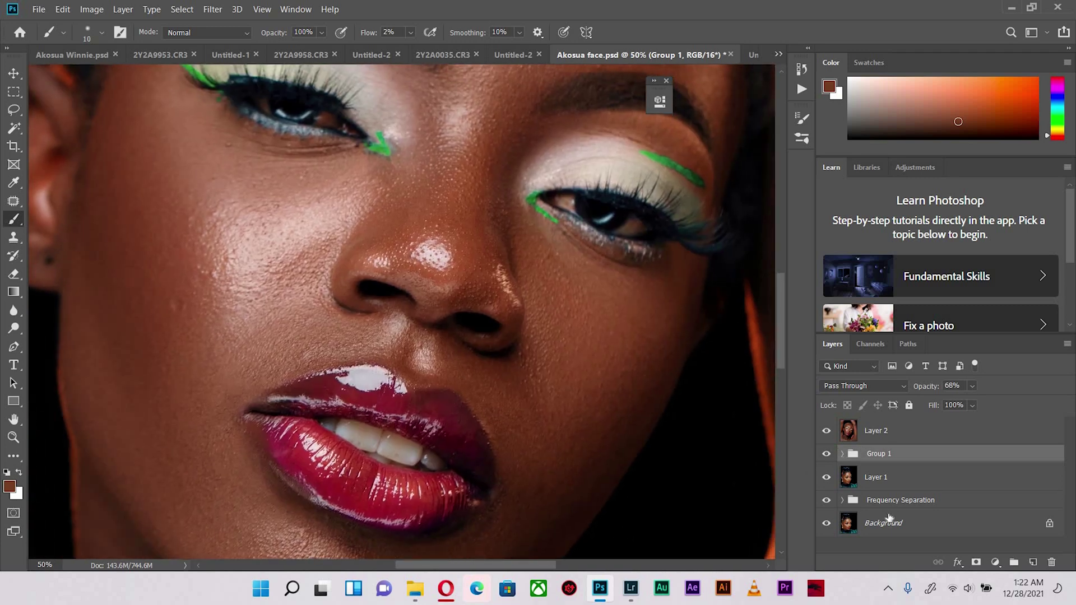
# Add a Hue/Saturation adjustment layer above Layer 2 and set the Reds to saturation -100 and lightness +100
pyautogui.click(920, 433)
pyautogui.click(995, 562)
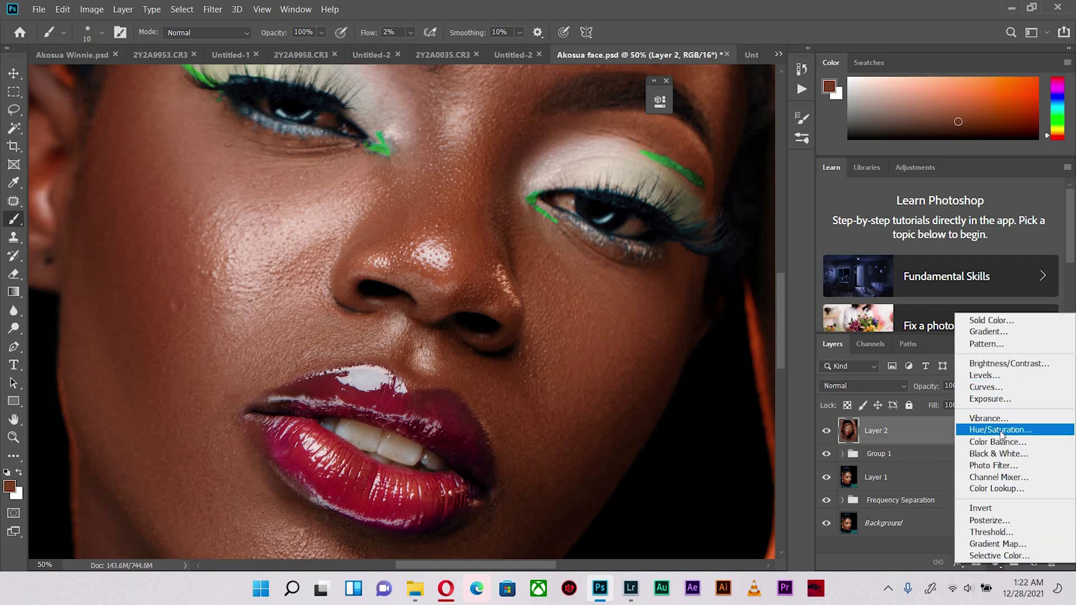
pyautogui.click(987, 432)
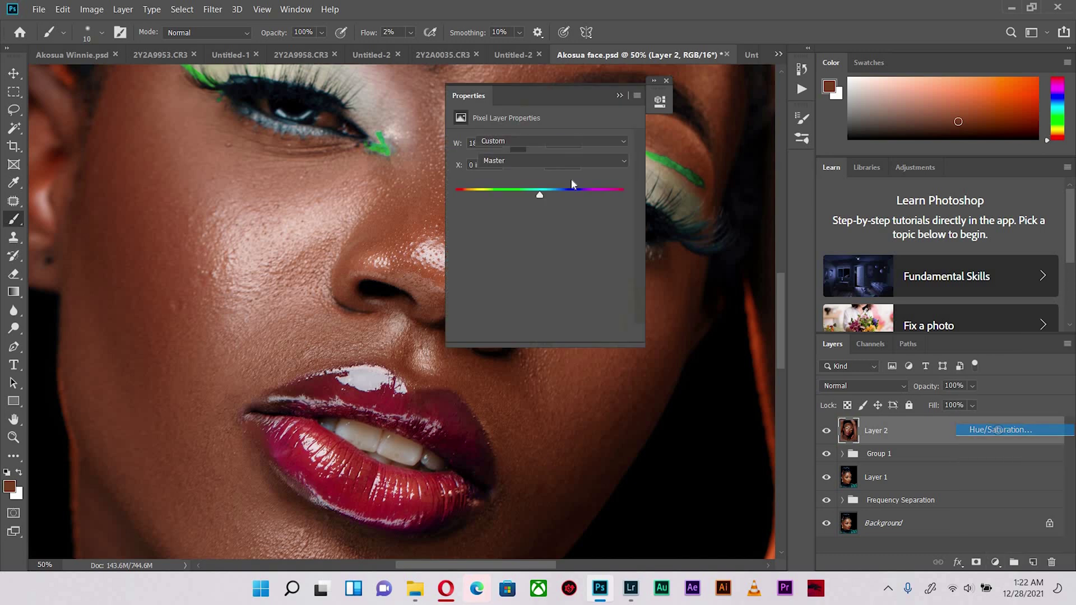
pyautogui.click(510, 161)
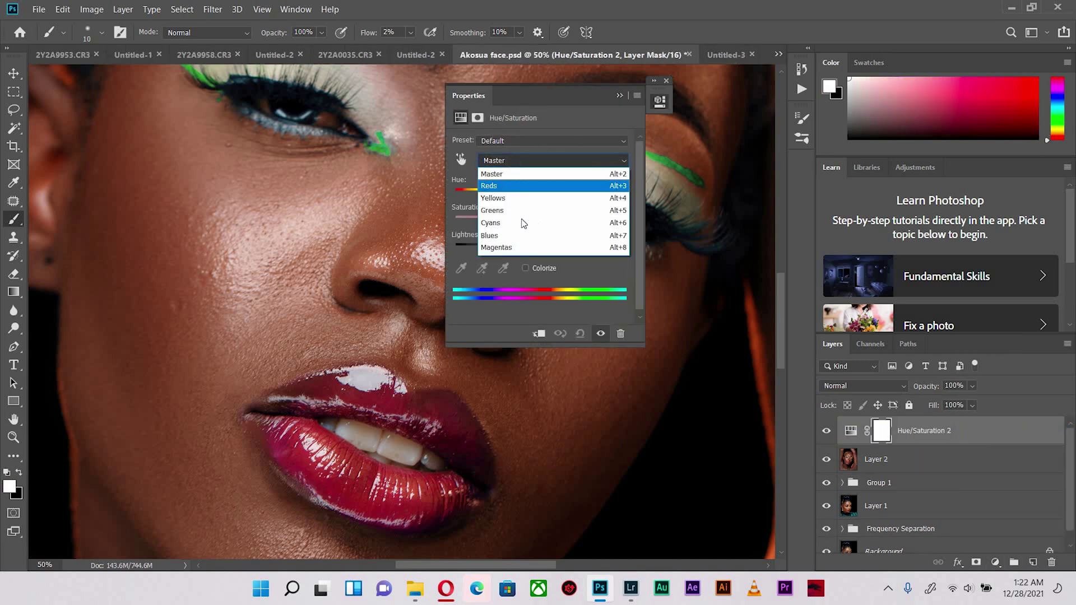
pyautogui.click(489, 185)
pyautogui.moveTo(535, 222); pyautogui.dragTo(456, 222)
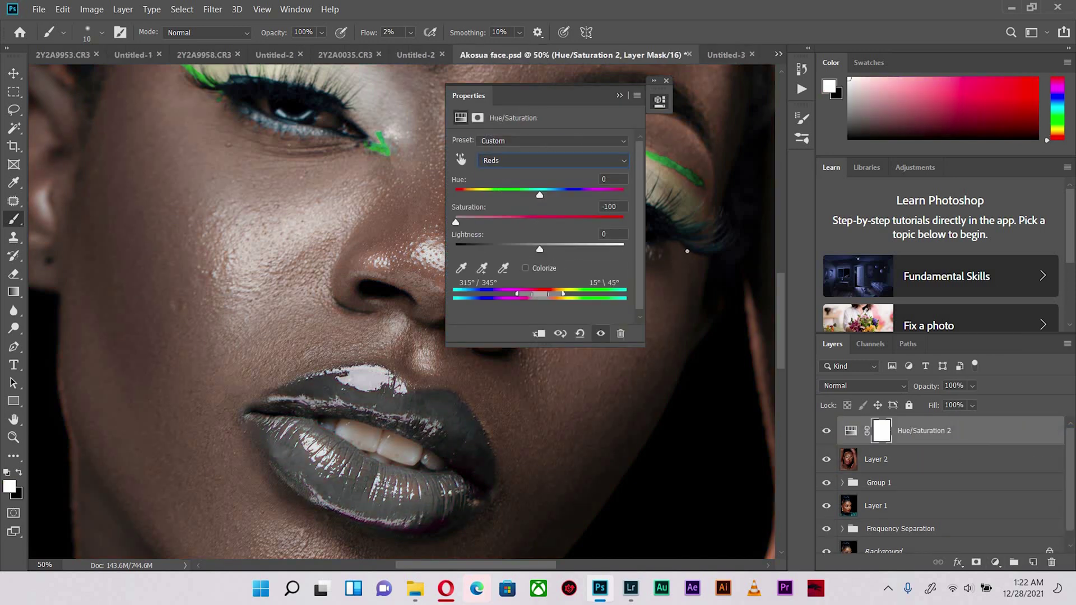
pyautogui.moveTo(540, 249); pyautogui.dragTo(623, 248)
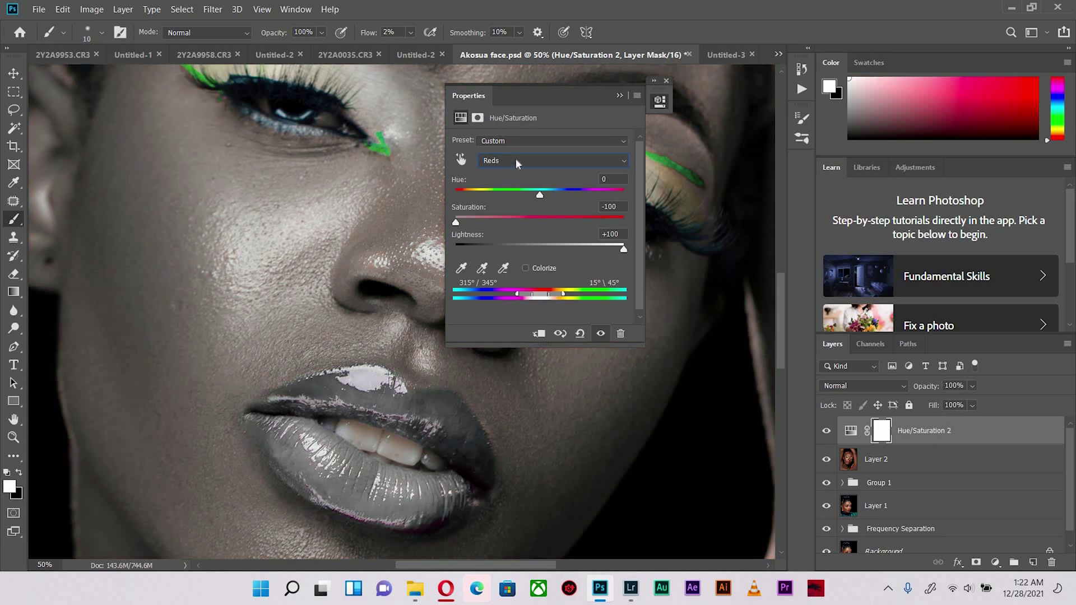
# Set the Yellows of the Hue/Saturation 2 adjustment to saturation -100 and lightness +100
pyautogui.click(502, 161)
pyautogui.click(500, 199)
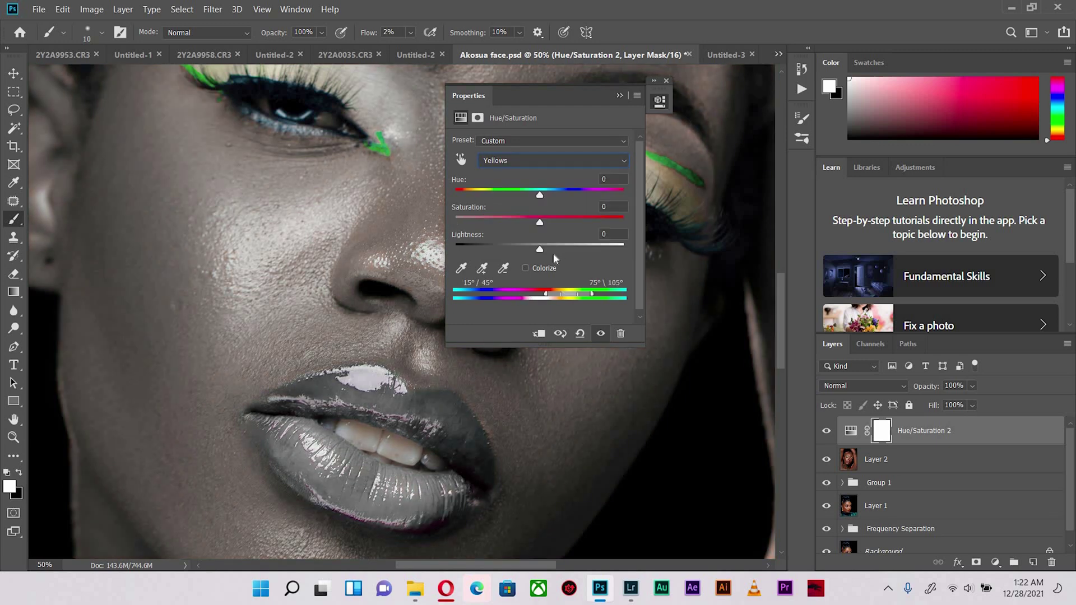
pyautogui.moveTo(539, 249); pyautogui.dragTo(872, 416)
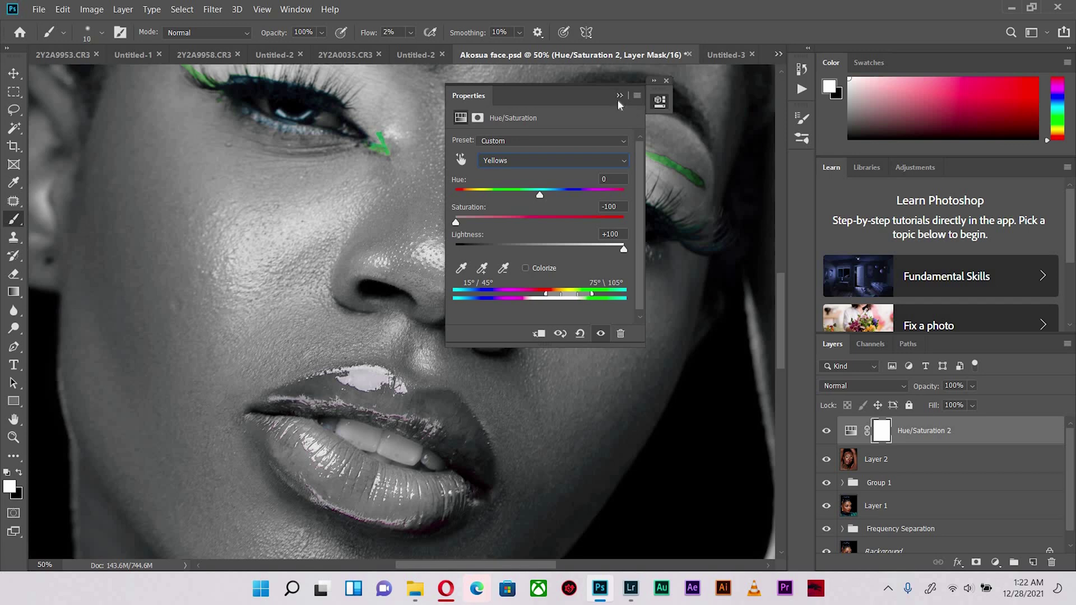
# Invert the Hue/Saturation 2 layer mask to black to hide the desaturation from the portrait
pyautogui.hotkey('ctrl', 'i')
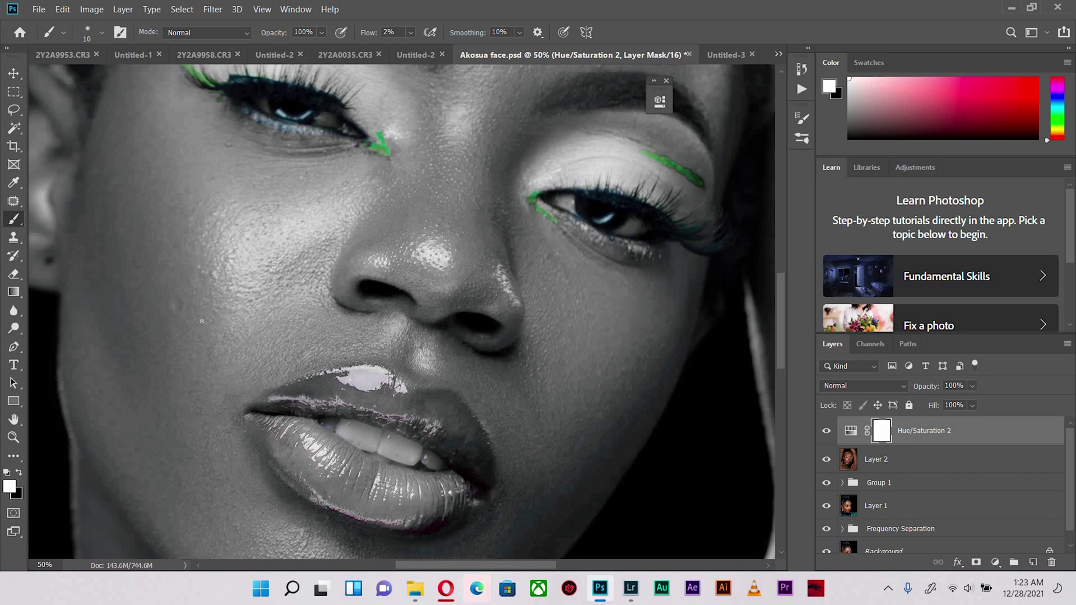
pyautogui.hotkey('ctrl', '+')
pyautogui.moveTo(282, 407); pyautogui.dragTo(209, 552)
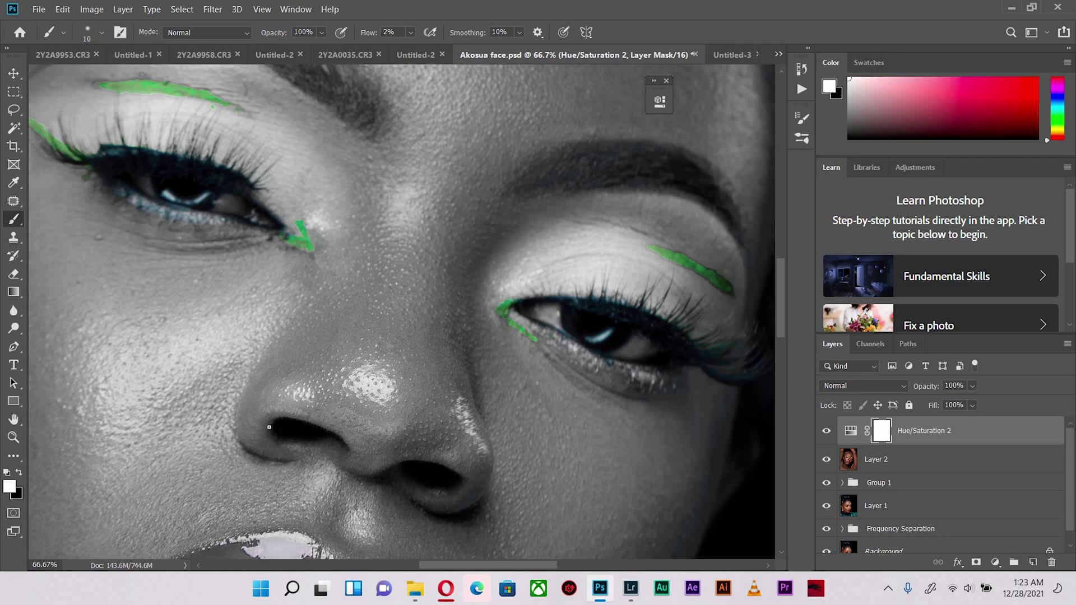
pyautogui.hotkey('ctrl', 'i')
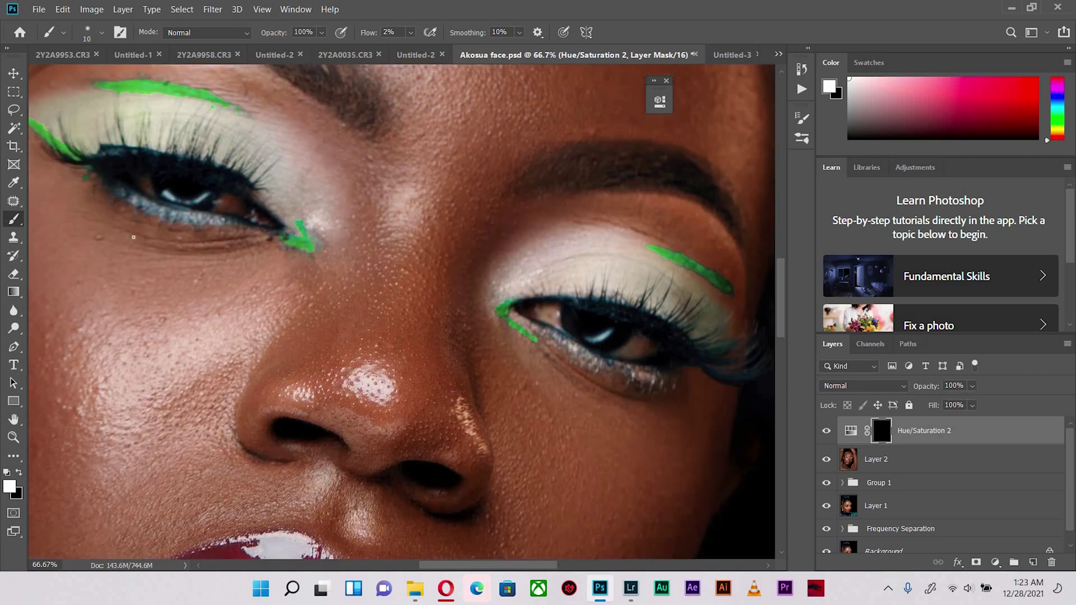
# Paint white on the Hue/Saturation 2 mask over the whites of both eyes with a 40 px brush at 100% flow
pyautogui.moveTo(134, 237); pyautogui.dragTo(189, 274)
pyautogui.press(']')
pyautogui.press(']')
pyautogui.press(']')
pyautogui.press(']')
pyautogui.press(']')
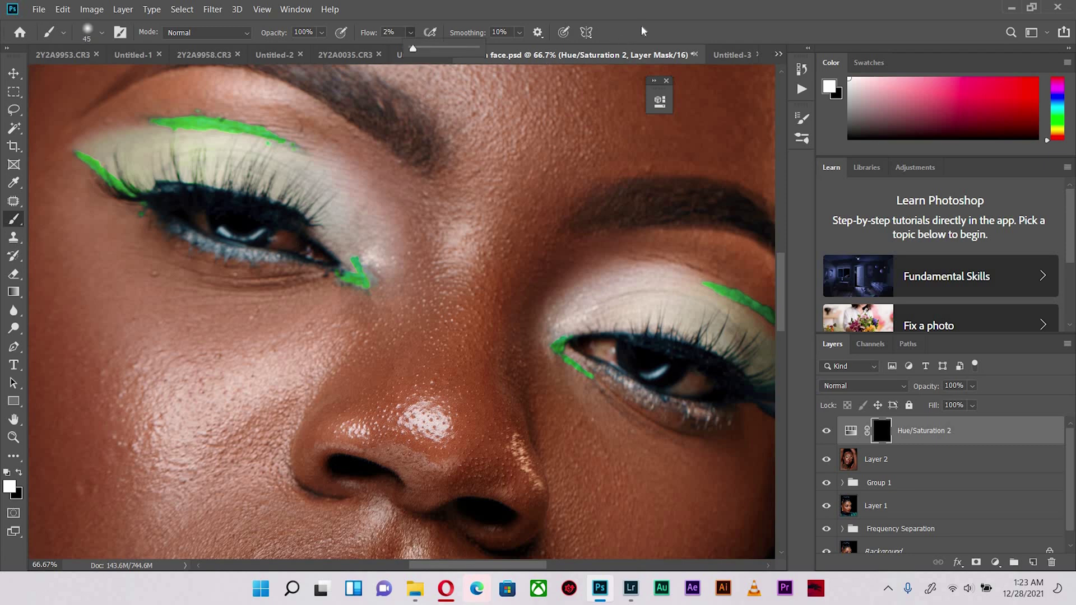
pyautogui.hotkey('shift', '0')
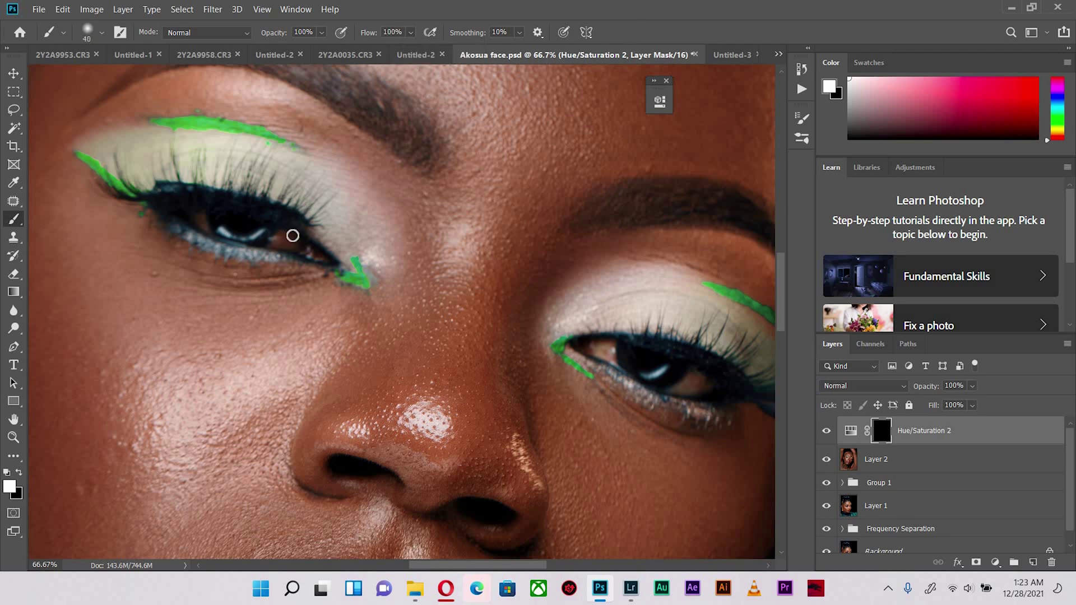
pyautogui.press('[')
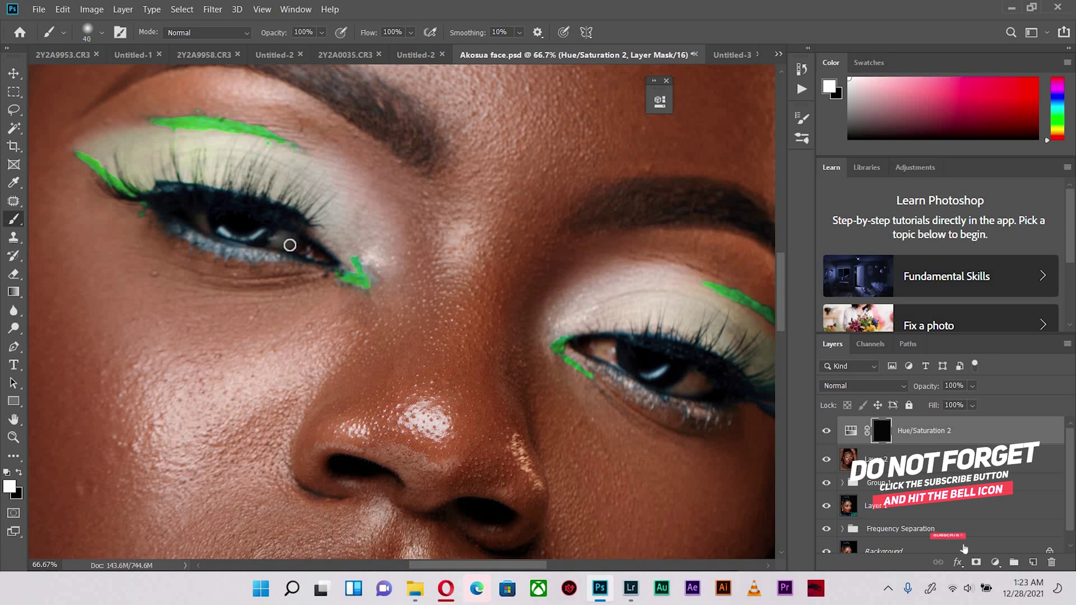
pyautogui.moveTo(565, 359); pyautogui.dragTo(484, 308)
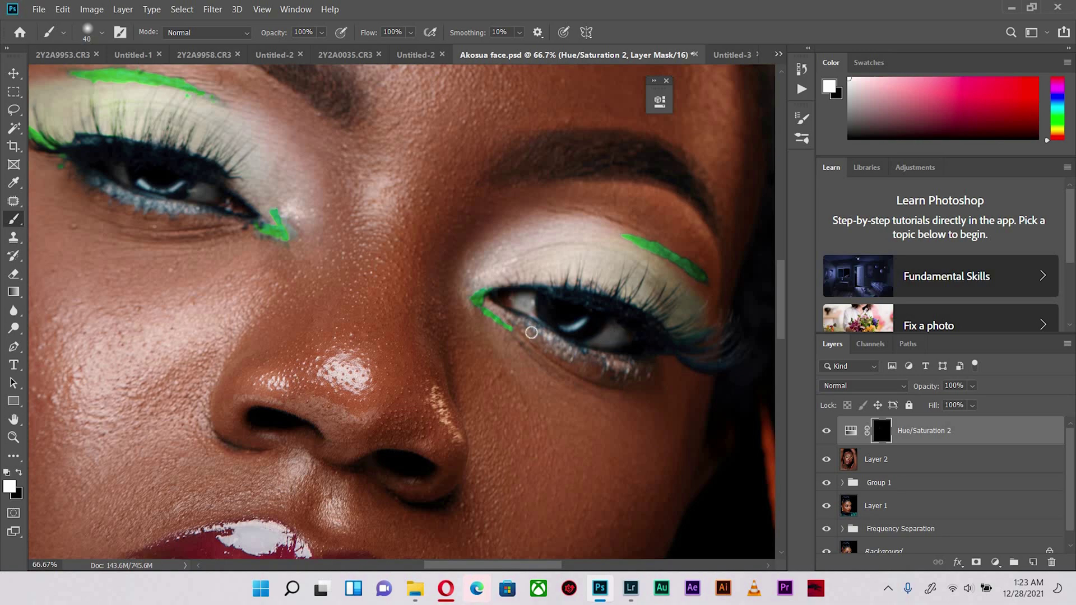
# Check the teeth up close and review the color range settings of the Hue/Saturation 2 adjustment
pyautogui.moveTo(235, 346)
pyautogui.mouseDown()
pyautogui.moveTo(379, 199)
pyautogui.moveTo(411, 283)
pyautogui.moveTo(438, 181)
pyautogui.mouseUp()
pyautogui.moveTo(365, 279); pyautogui.dragTo(380, 171)
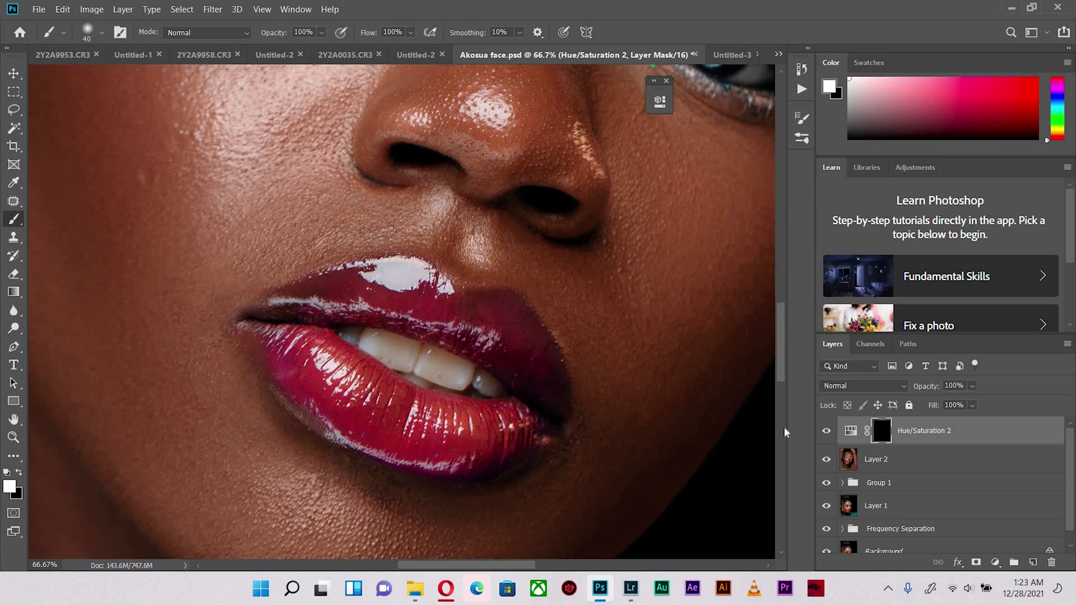
pyautogui.click(850, 430)
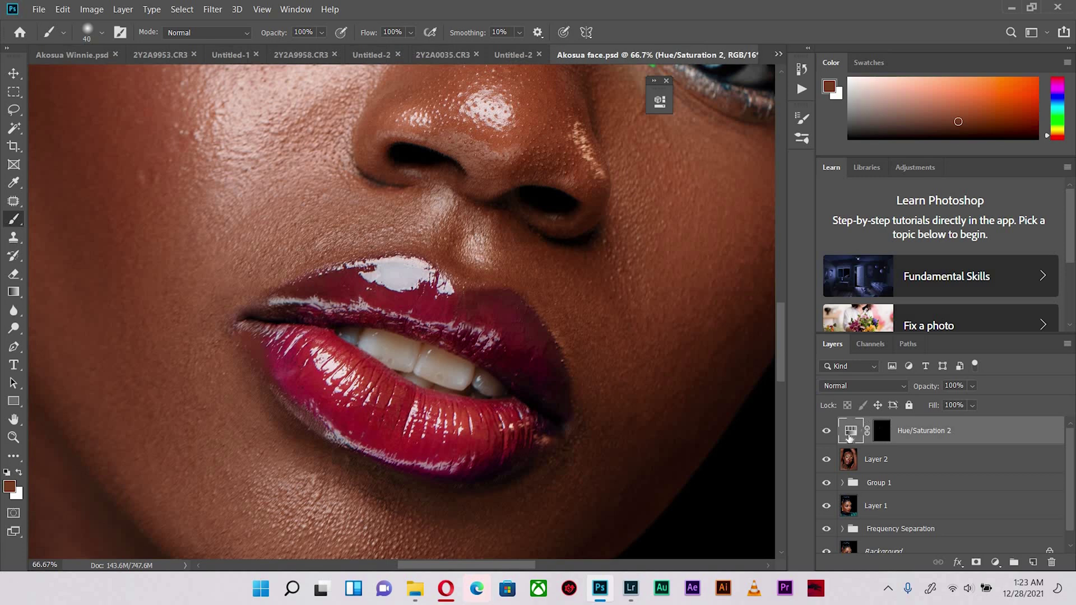
pyautogui.click(503, 160)
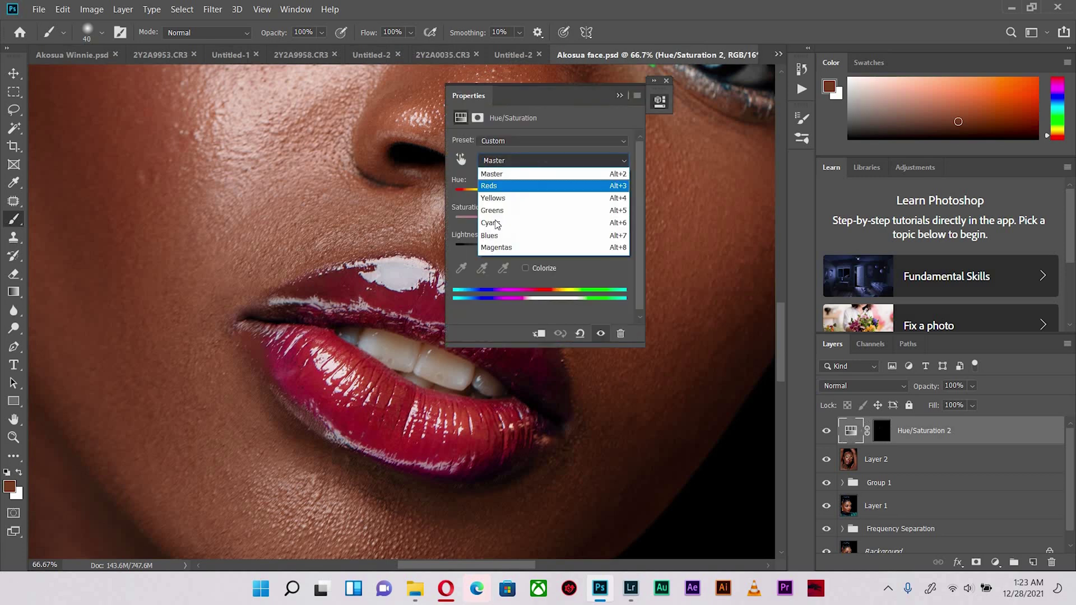
pyautogui.click(493, 175)
pyautogui.click(620, 94)
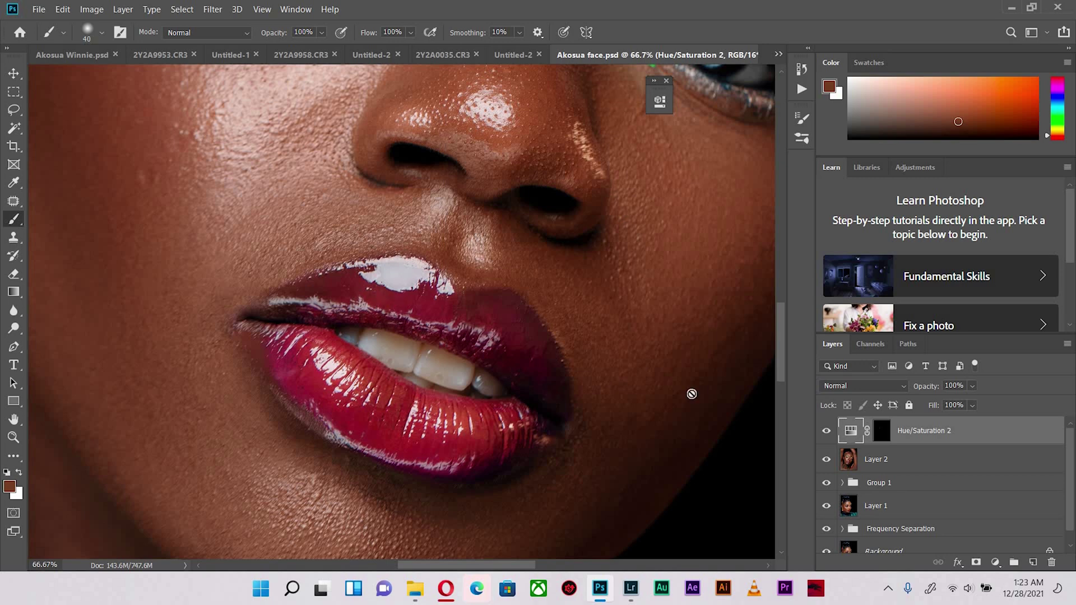
pyautogui.moveTo(353, 280); pyautogui.dragTo(463, 355)
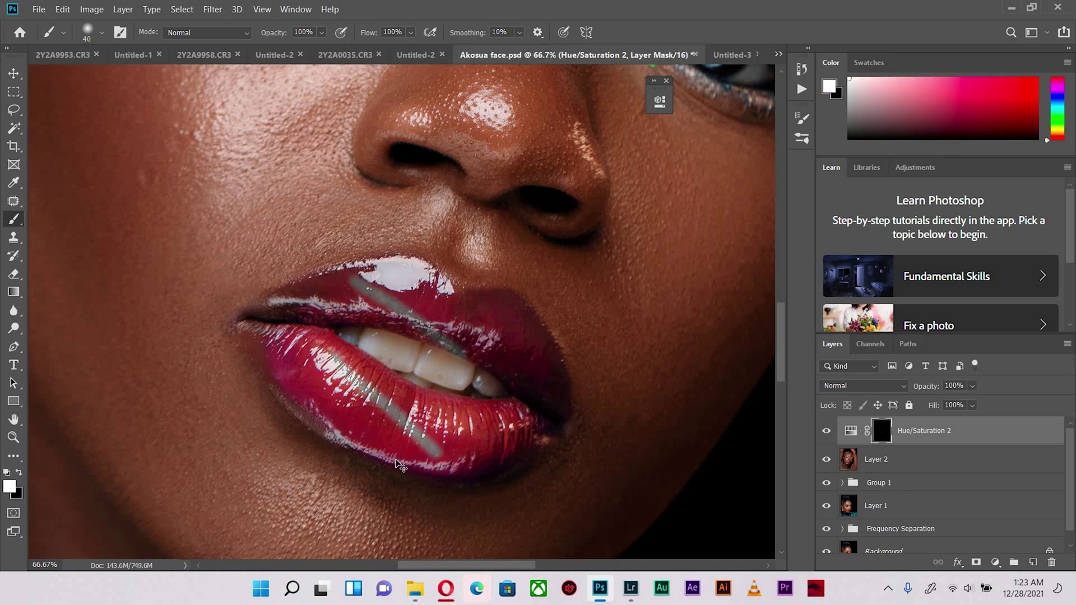
pyautogui.hotkey('ctrl', 'z')
pyautogui.hotkey('ctrl', 'z')
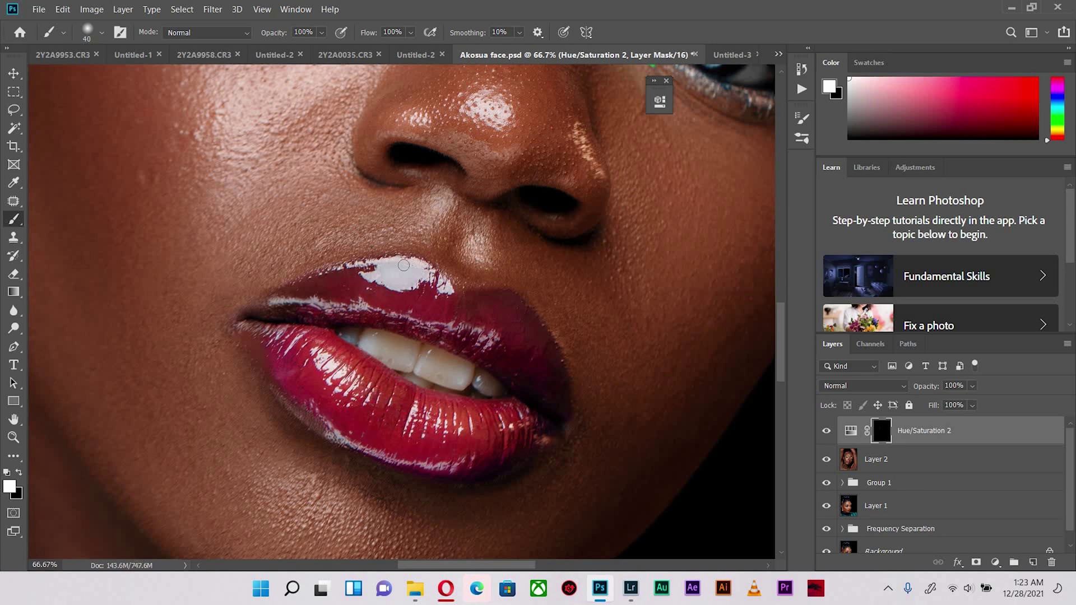
# Enlarge the brush to 60 px and add a Hue/Saturation adjustment layer with the Yellows at saturation -100 and lightness +100
pyautogui.press(']')
pyautogui.press(']')
pyautogui.press(']')
pyautogui.click(994, 562)
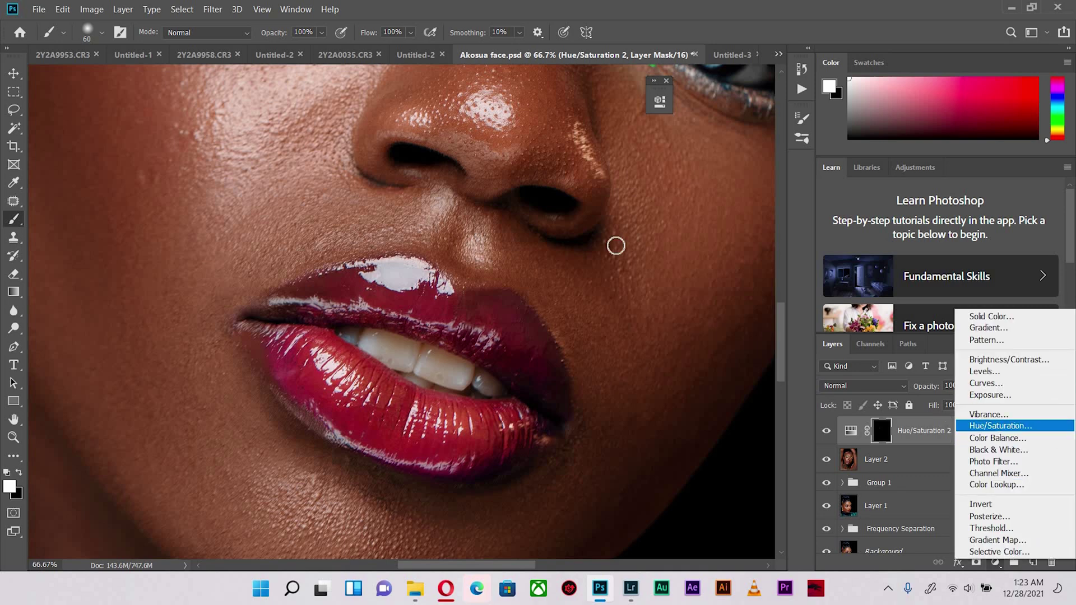
pyautogui.click(1000, 426)
pyautogui.click(503, 160)
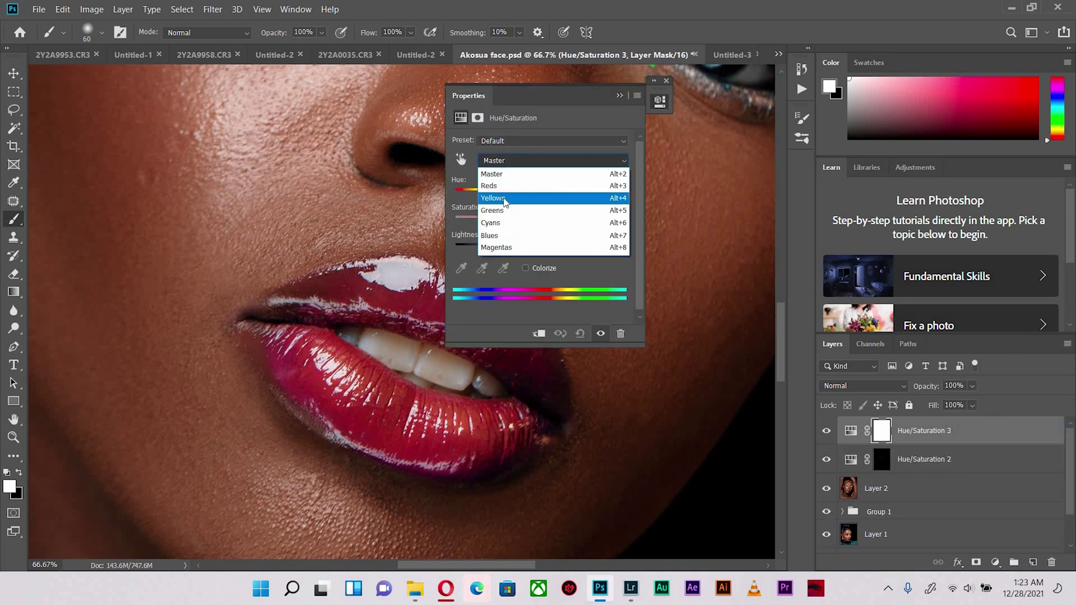
pyautogui.click(527, 198)
pyautogui.moveTo(540, 222); pyautogui.dragTo(447, 230)
pyautogui.moveTo(539, 250); pyautogui.dragTo(633, 241)
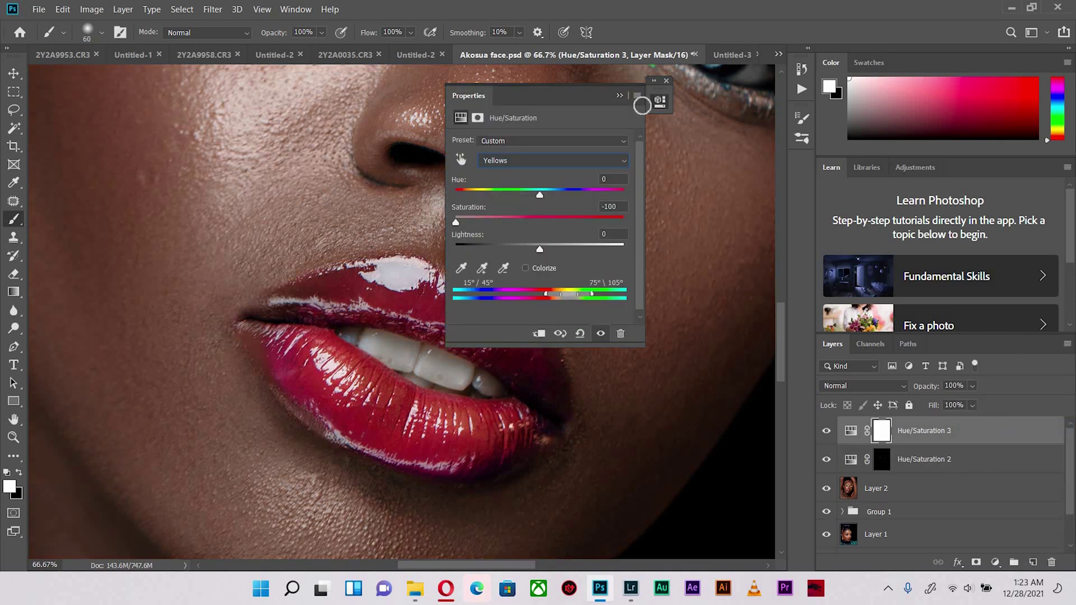
# Invert the Hue/Saturation 3 mask to black and paint white over the teeth to remove their yellow tint
pyautogui.click(882, 434)
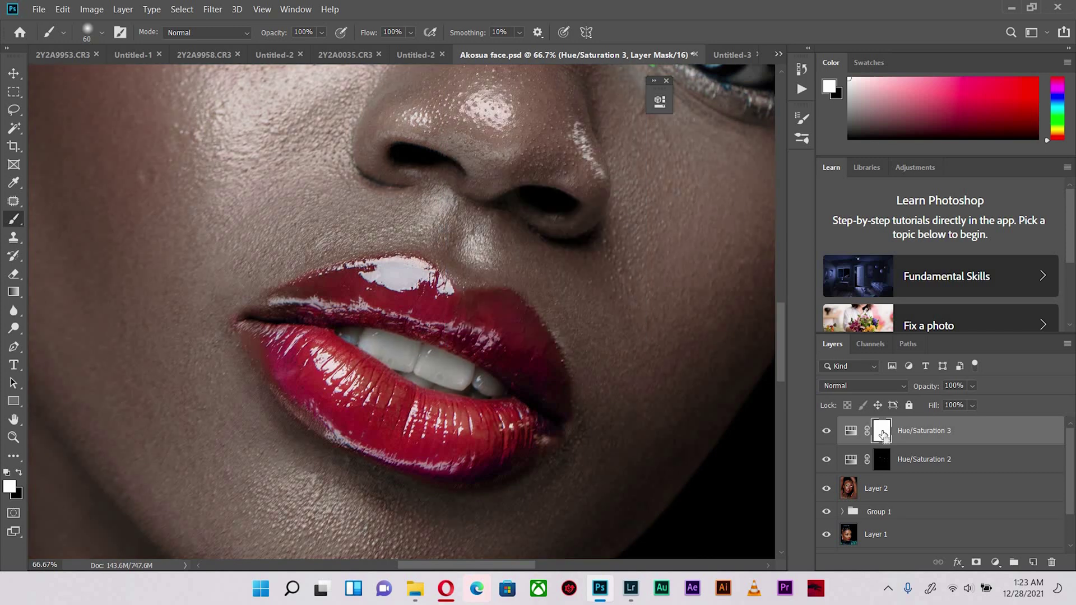
pyautogui.hotkey('ctrl', 'i')
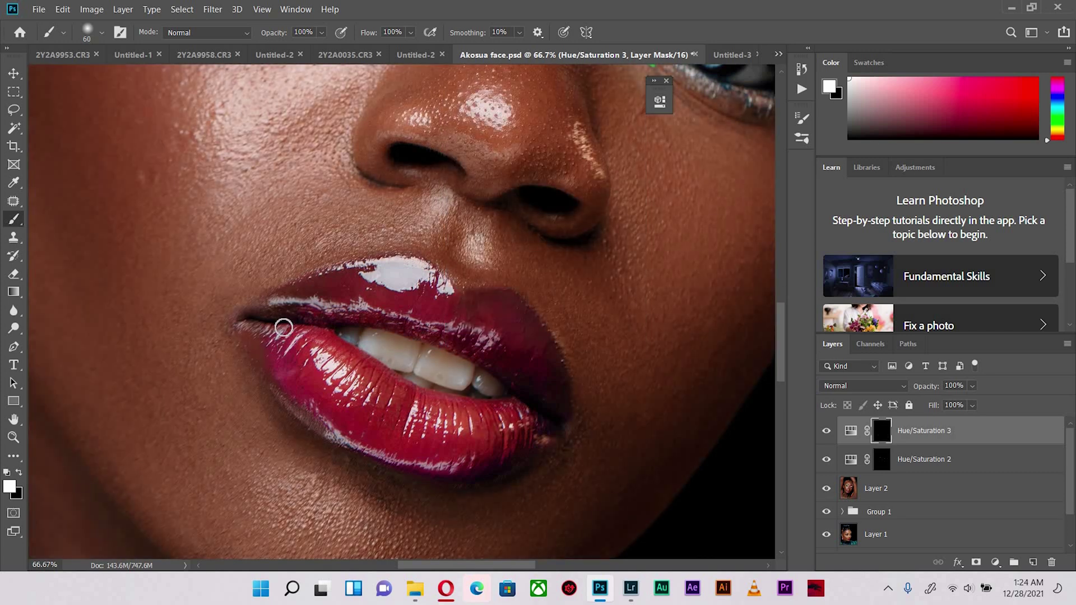
pyautogui.moveTo(437, 372)
pyautogui.mouseDown()
pyautogui.moveTo(461, 379)
pyautogui.moveTo(398, 344)
pyautogui.moveTo(463, 360)
pyautogui.moveTo(375, 337)
pyautogui.moveTo(375, 354)
pyautogui.moveTo(441, 374)
pyautogui.moveTo(422, 376)
pyautogui.moveTo(468, 388)
pyautogui.moveTo(486, 379)
pyautogui.moveTo(419, 348)
pyautogui.moveTo(351, 334)
pyautogui.moveTo(414, 381)
pyautogui.moveTo(459, 386)
pyautogui.moveTo(403, 352)
pyautogui.moveTo(445, 372)
pyautogui.moveTo(400, 364)
pyautogui.moveTo(427, 378)
pyautogui.moveTo(455, 375)
pyautogui.moveTo(428, 359)
pyautogui.moveTo(463, 389)
pyautogui.mouseUp()
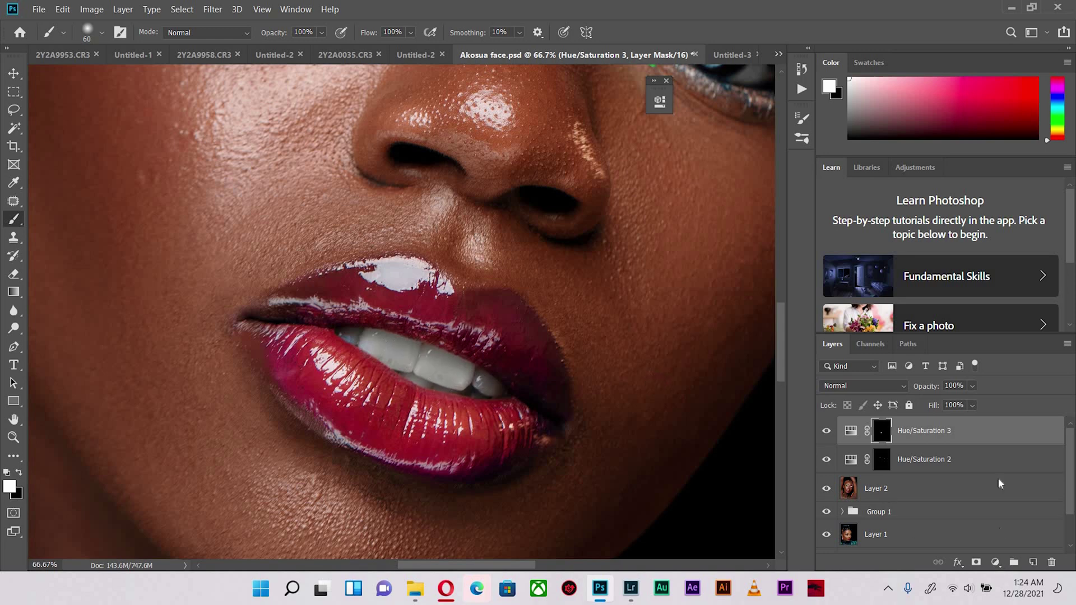
# Add a Curves adjustment layer above Hue/Saturation 3 and raise the middle of the RGB curve slightly
pyautogui.click(995, 562)
pyautogui.click(999, 386)
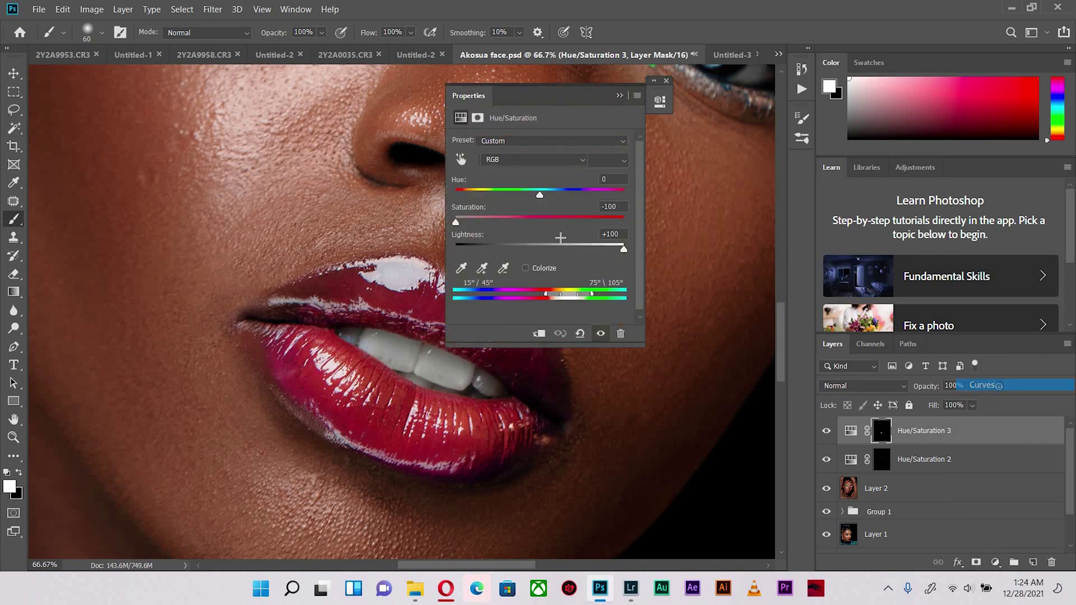
pyautogui.click(544, 239)
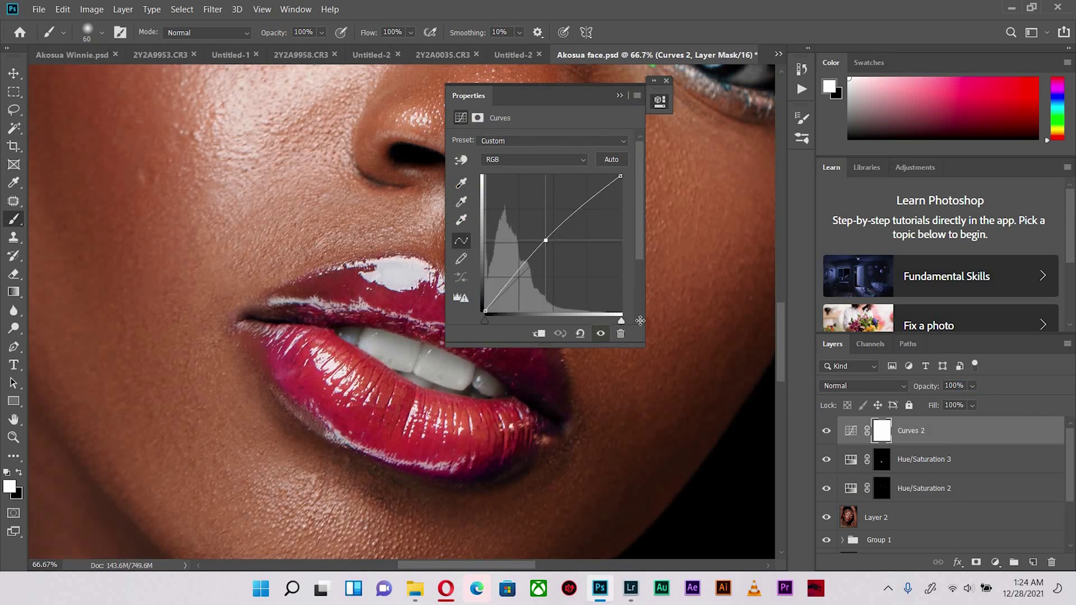
# Invert the Curves 2 mask to black and paint white over the teeth with a 70 px brush at 2% flow
pyautogui.click(877, 438)
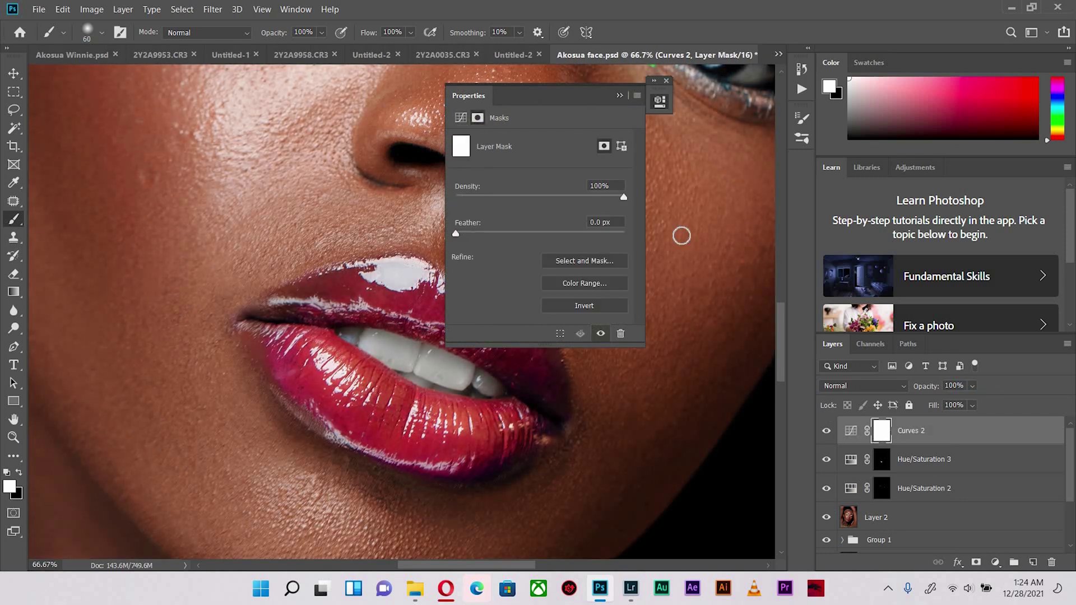
pyautogui.hotkey('ctrl', 'i')
pyautogui.click(410, 377)
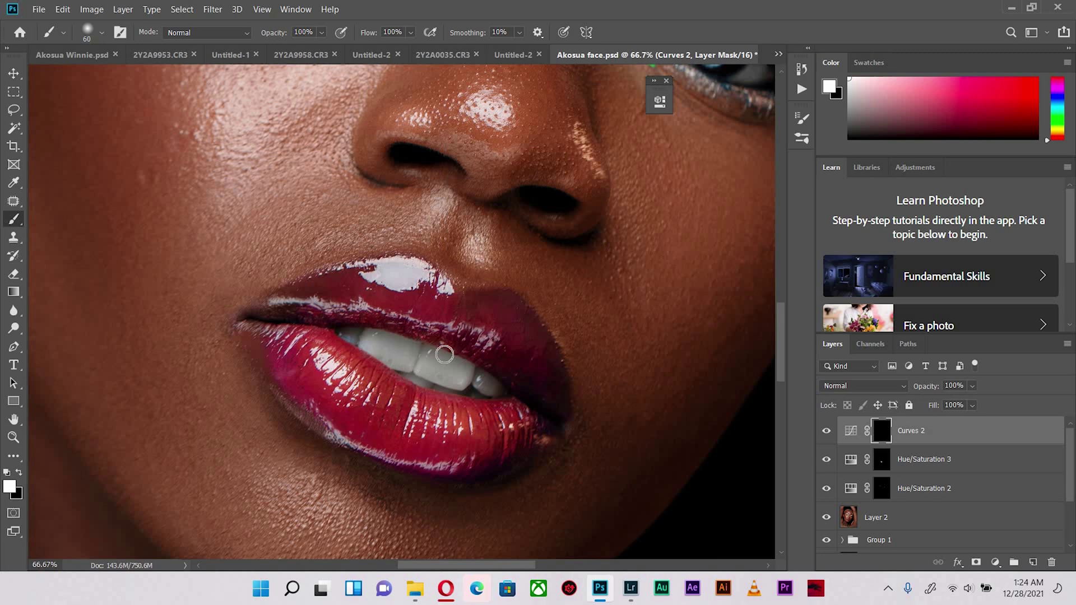
pyautogui.click(396, 32)
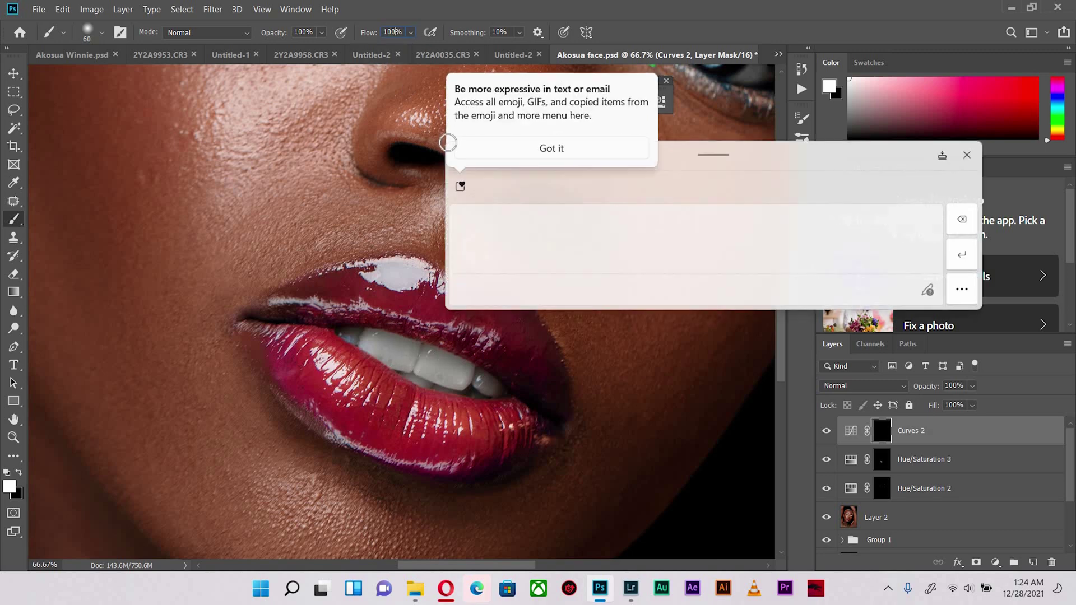
pyautogui.write('2')
pyautogui.press('Return')
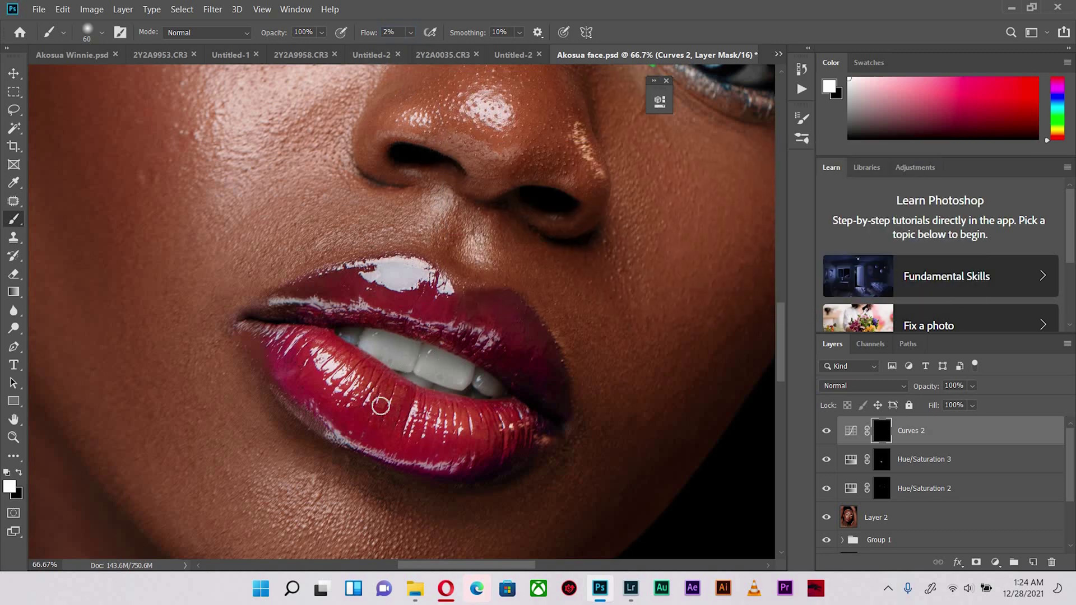
pyautogui.press(']')
pyautogui.moveTo(380, 348)
pyautogui.mouseDown()
pyautogui.moveTo(494, 396)
pyautogui.moveTo(462, 389)
pyautogui.moveTo(399, 344)
pyautogui.moveTo(349, 336)
pyautogui.moveTo(436, 375)
pyautogui.moveTo(415, 362)
pyautogui.moveTo(455, 366)
pyautogui.moveTo(405, 345)
pyautogui.moveTo(491, 390)
pyautogui.mouseUp()
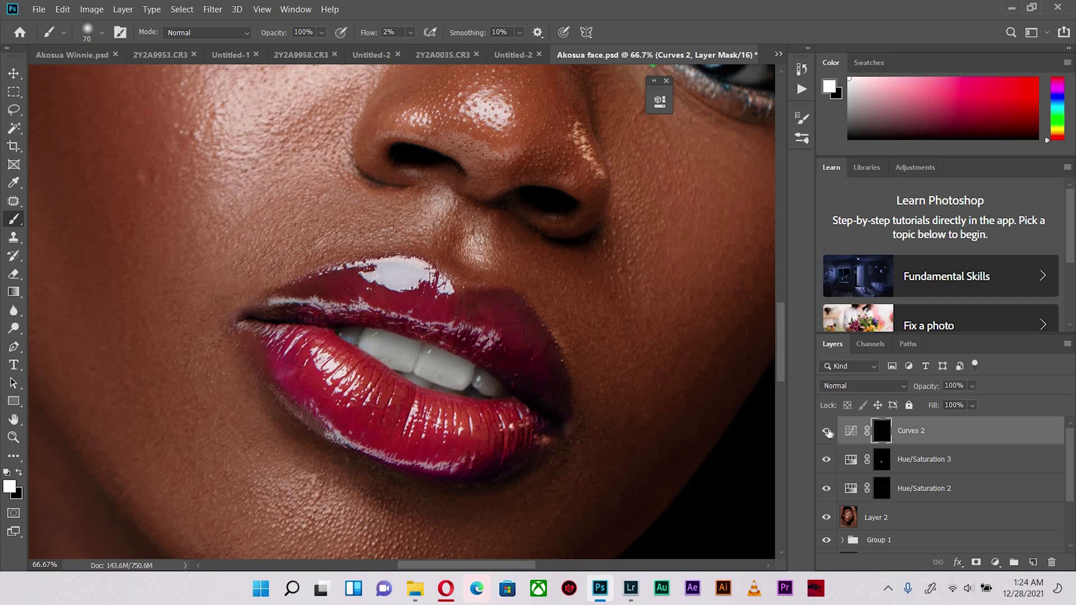
# Toggle the Curves 2 layer off and on to compare the teeth up close and in the whole portrait
pyautogui.click(827, 431)
pyautogui.click(827, 432)
pyautogui.hotkey('ctrl', '0')
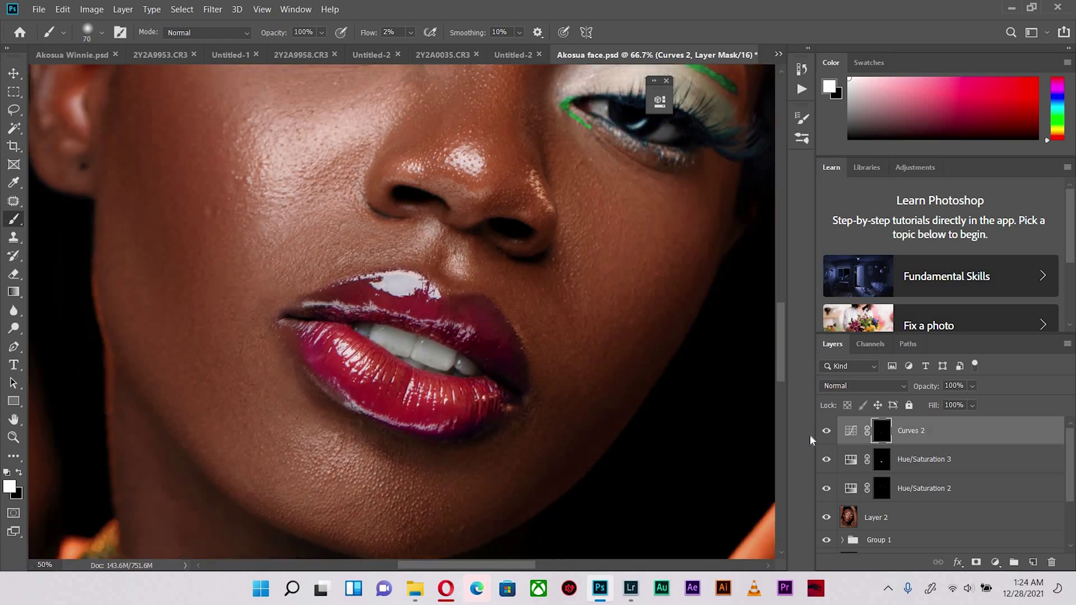
pyautogui.hotkey('ctrl', '+')
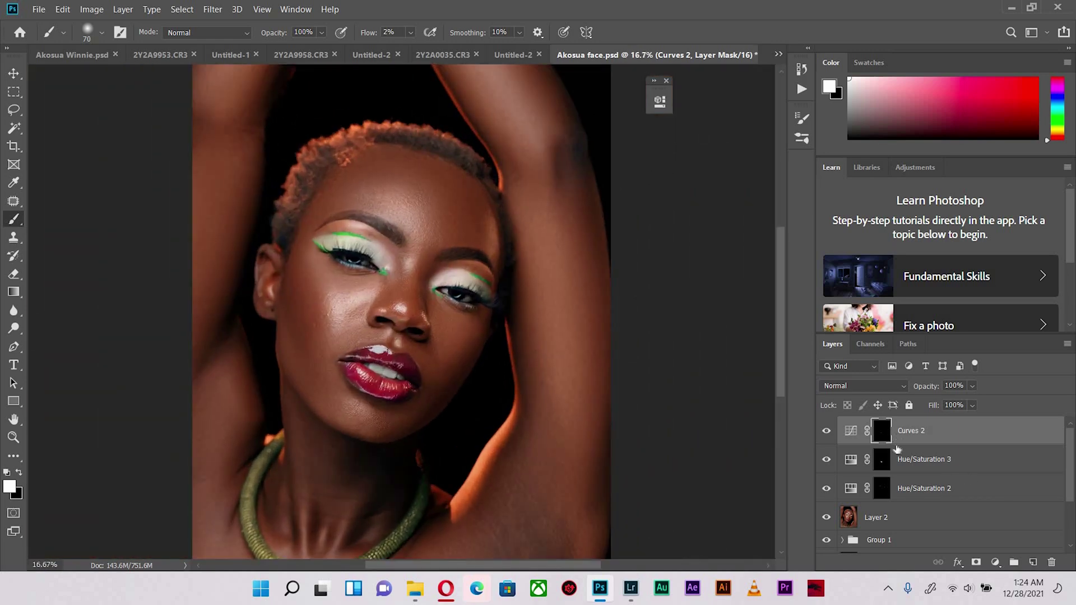
pyautogui.click(826, 430)
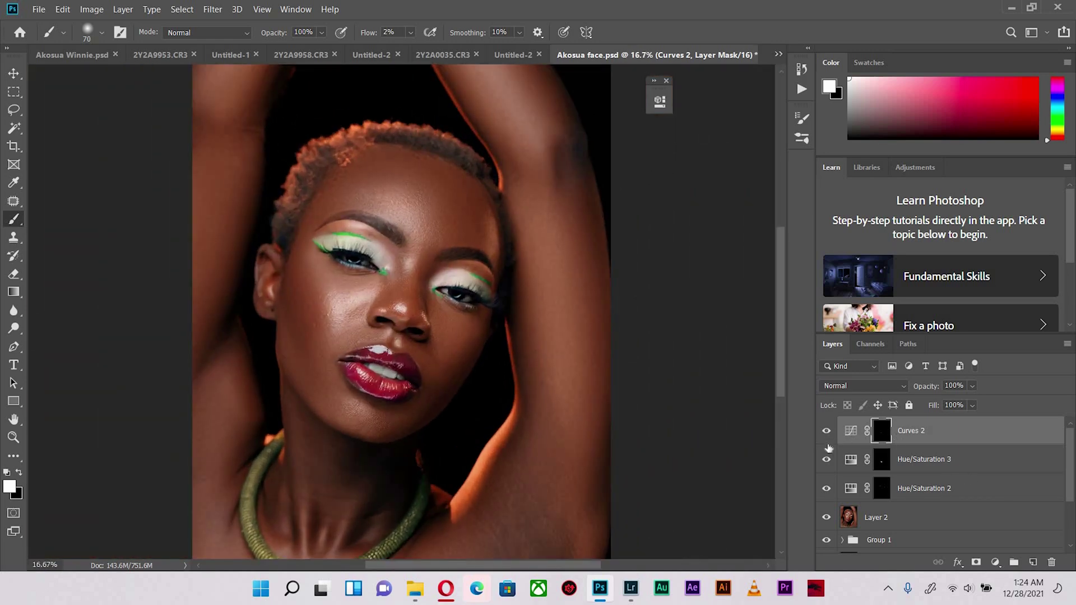
# Group the Curves 2, Hue/Saturation 3 and Hue/Saturation 2 layers
pyautogui.keyDown('shift'); pyautogui.click(925, 501); pyautogui.keyUp('shift')
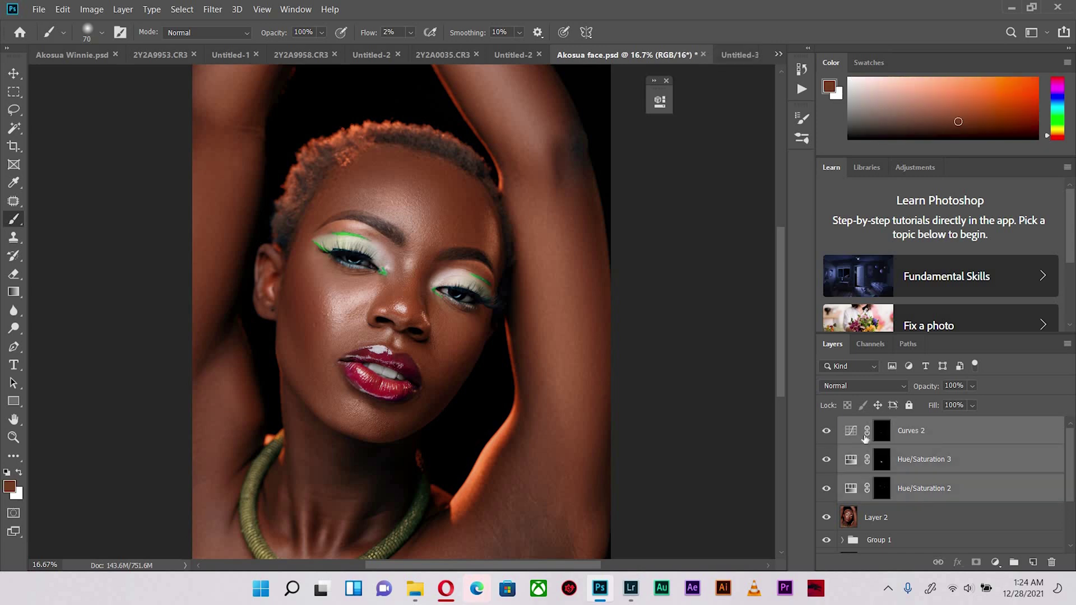
pyautogui.hotkey('ctrl', 'g')
# Toggle Group 2 off and on to compare the eyes and teeth before and after the whitening
pyautogui.hotkey('ctrl', '+')
pyautogui.hotkey('ctrl', '+')
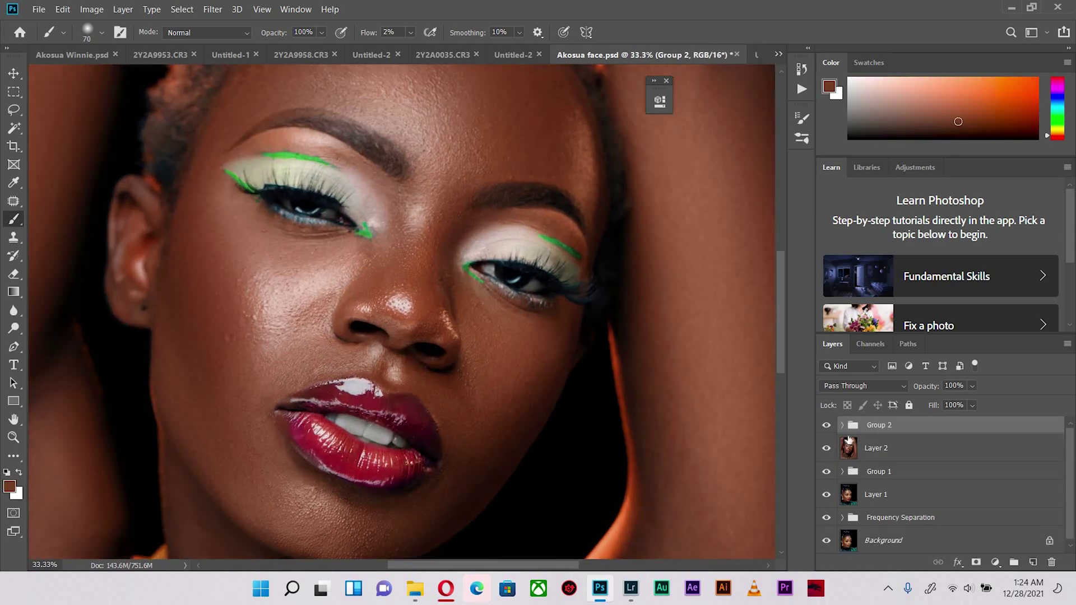
pyautogui.click(822, 427)
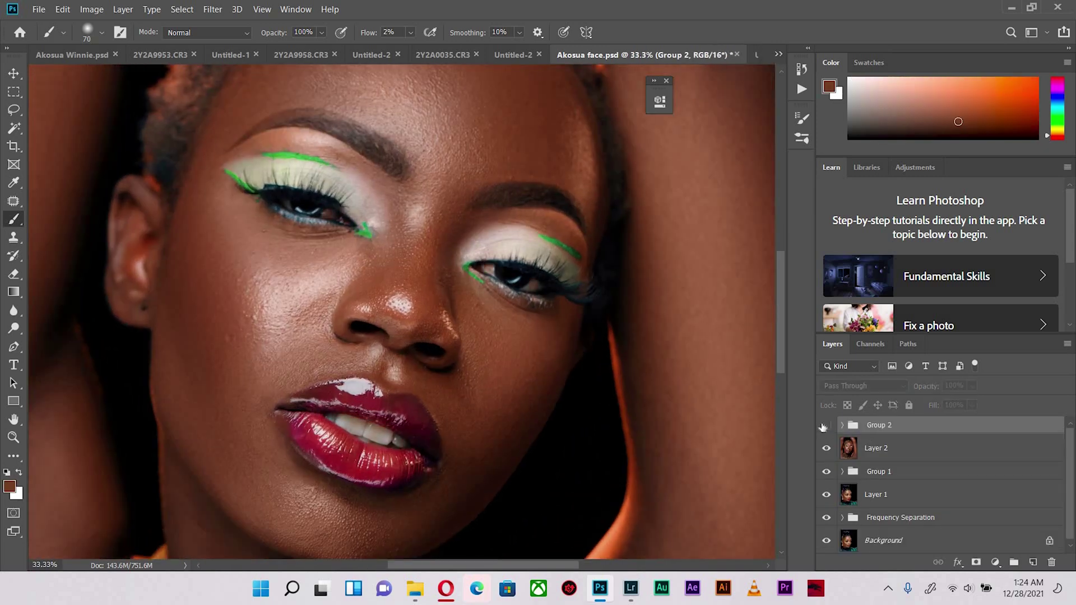
pyautogui.click(826, 427)
pyautogui.click(826, 427)
pyautogui.hotkey('ctrl', 'z')
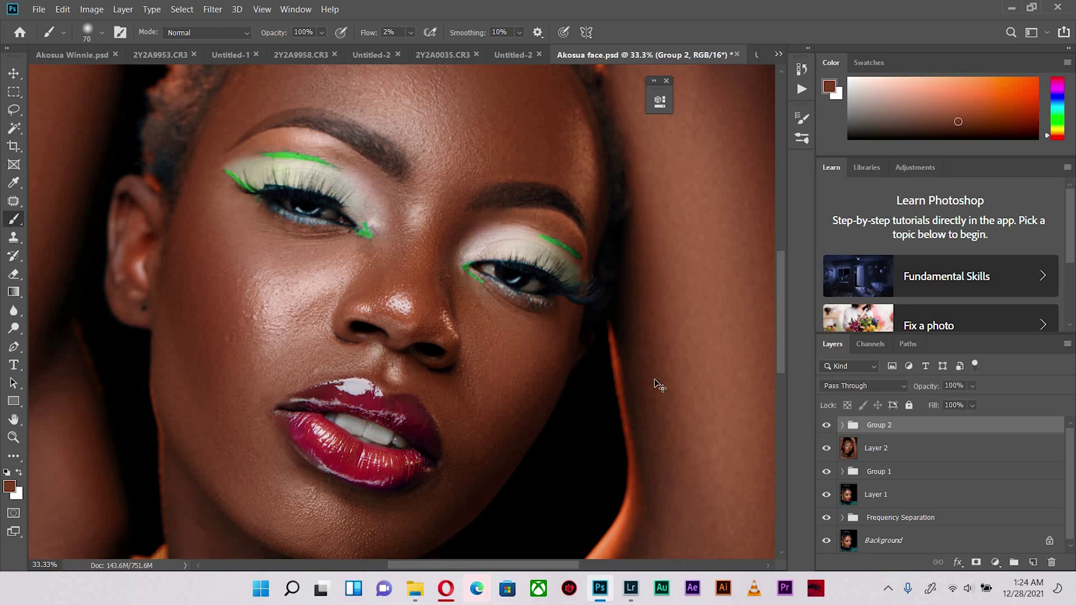
pyautogui.scroll(-3, 658, 386)
pyautogui.scroll(2, 655, 380)
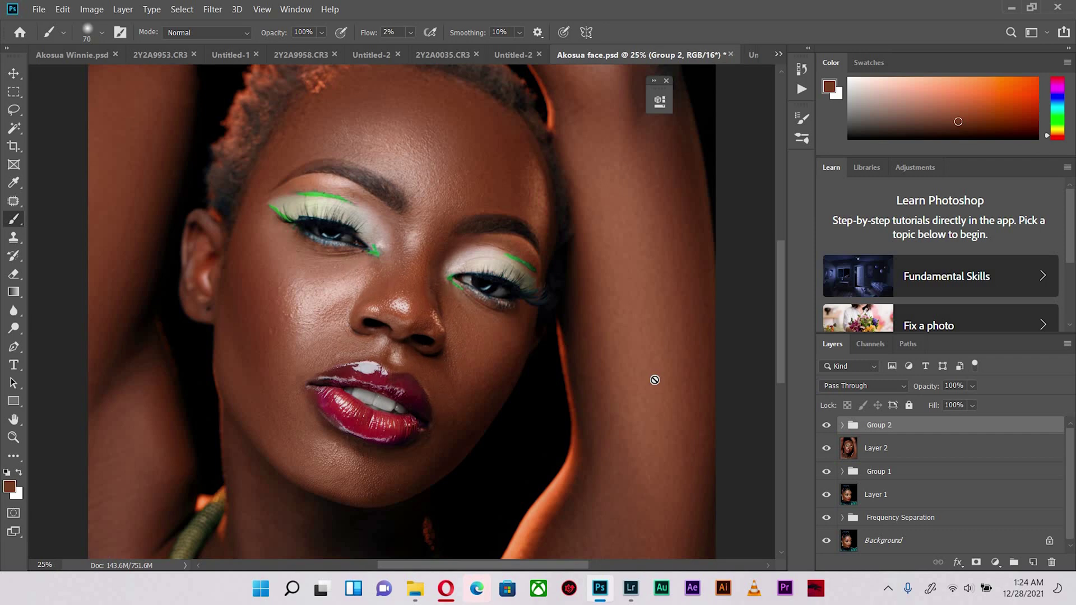